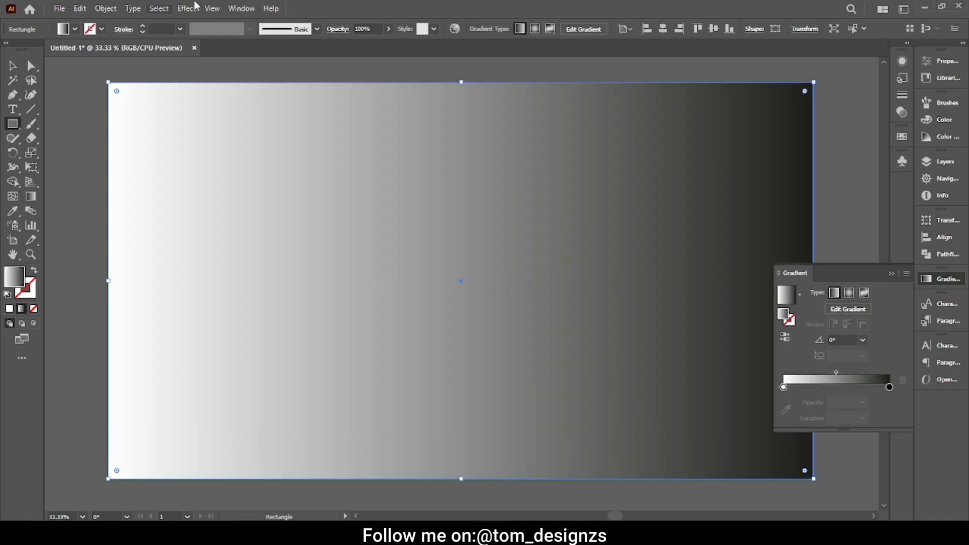
# Step: Set the background rectangle's linear gradient angle to 90° and reverse the gradient direction
pyautogui.click(862, 340)
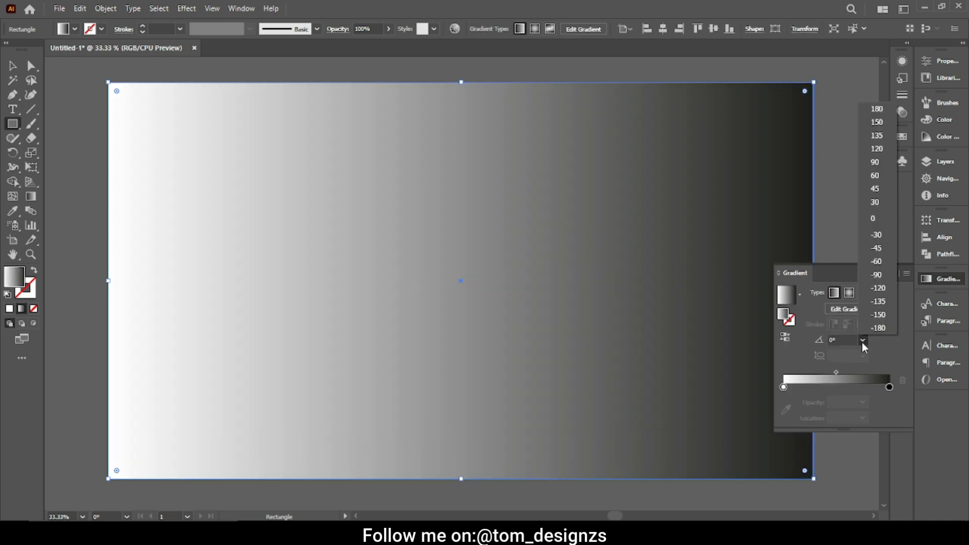
pyautogui.click(877, 162)
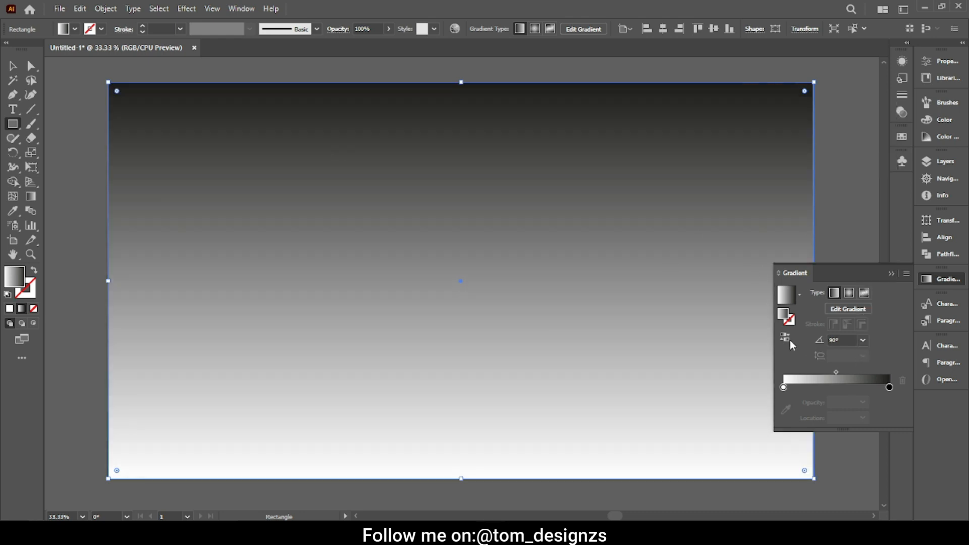
pyautogui.click(785, 337)
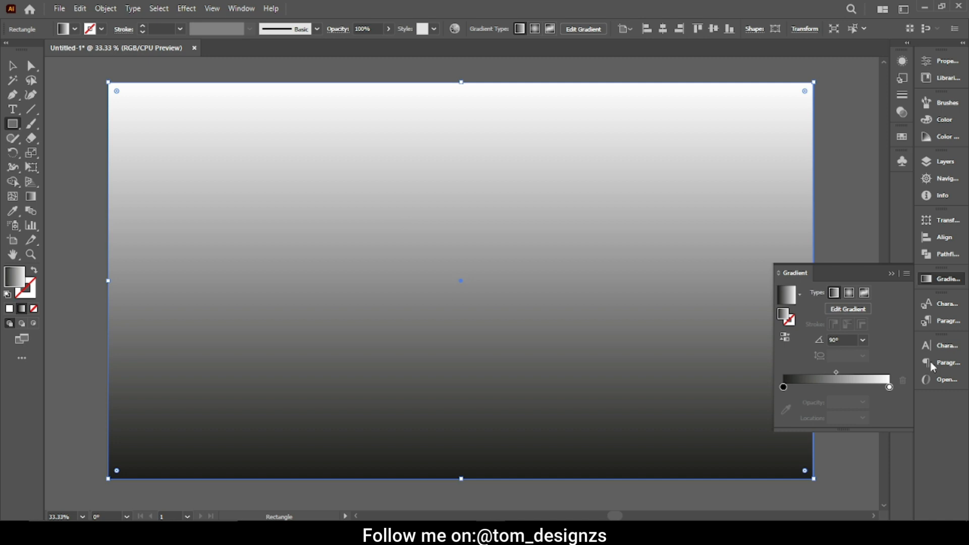
# Step: Recolour the white stop of the rectangle's gradient with the light blue swatch
pyautogui.click(890, 387)
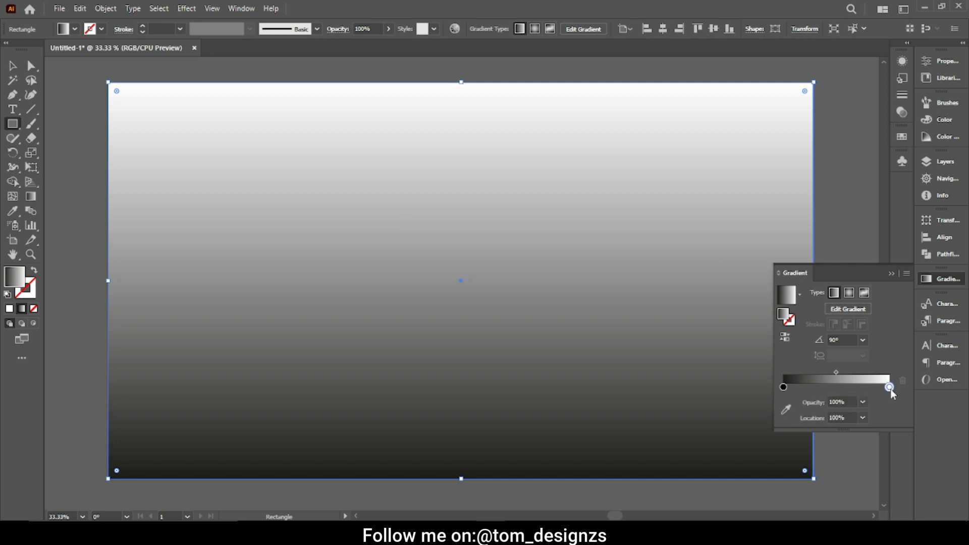
pyautogui.doubleClick(889, 387)
pyautogui.click(733, 283)
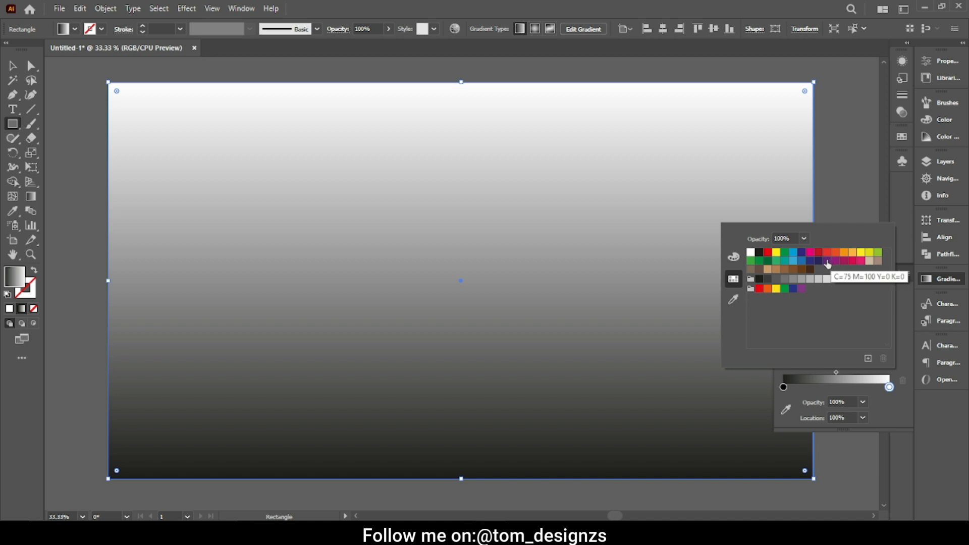
pyautogui.click(793, 263)
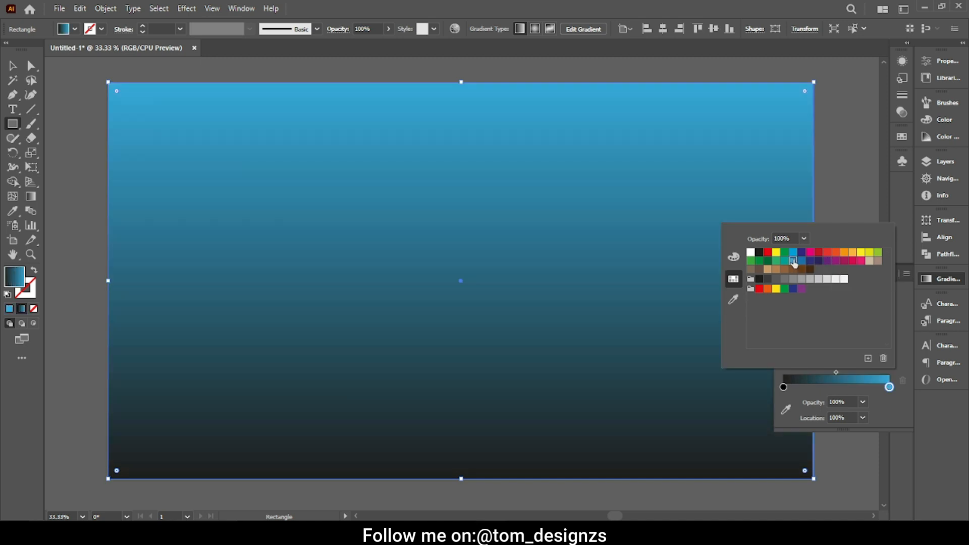
# Step: Recolour the black stop of the rectangle's gradient with the purple swatch C=75 M=100 Y=0 K=0
pyautogui.click(783, 387)
pyautogui.click(783, 386)
pyautogui.doubleClick(783, 387)
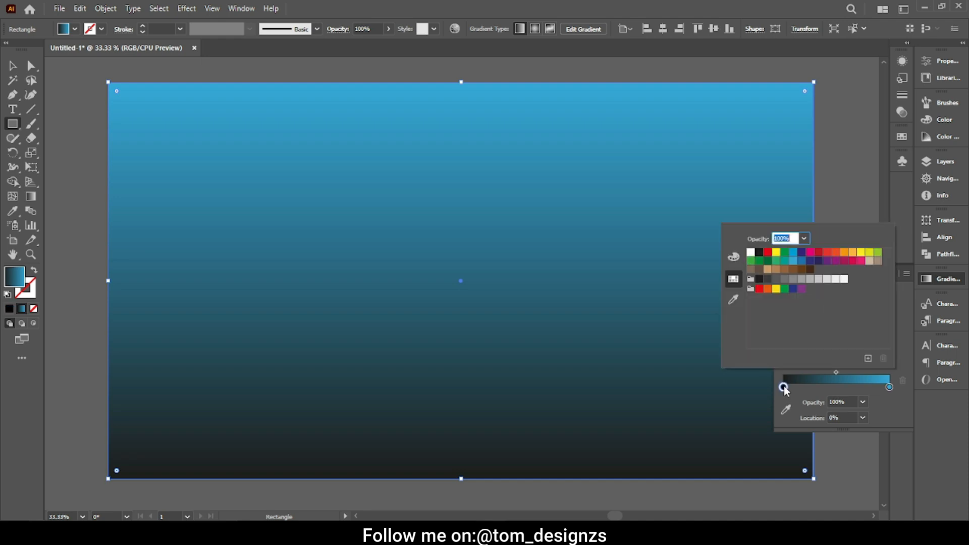
pyautogui.click(827, 261)
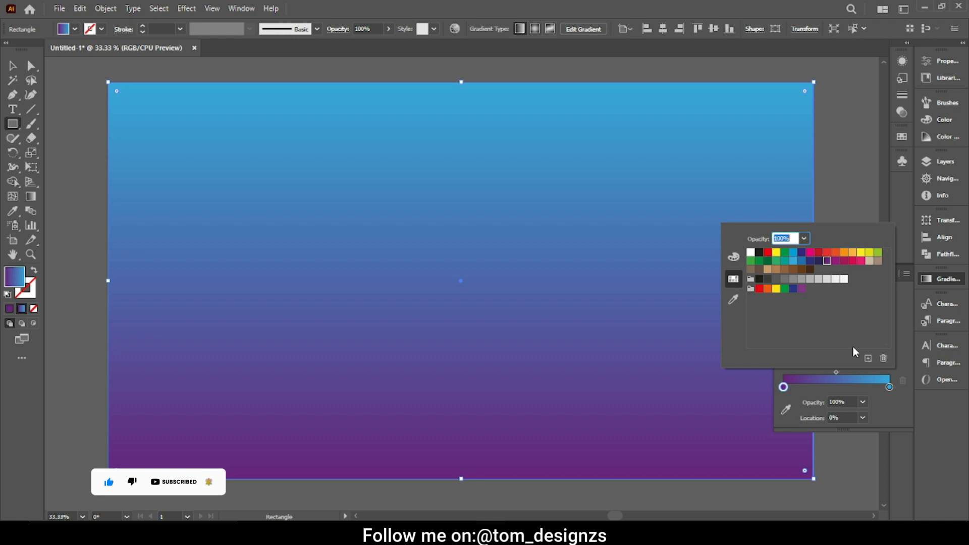
# Step: Recolour the light blue end stop of the rectangle's gradient with the dark blue swatch C=100 M=95 Y=5 K=0
pyautogui.click(889, 386)
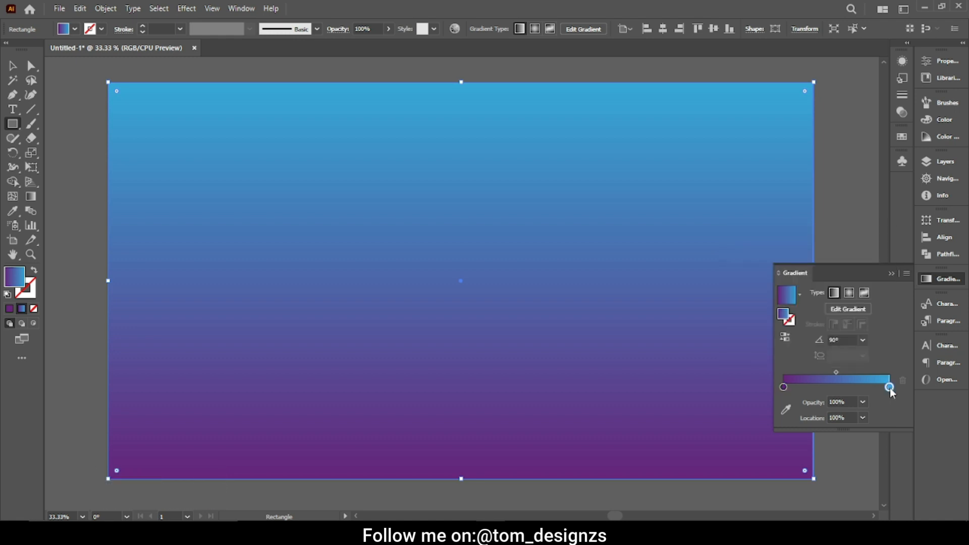
pyautogui.doubleClick(890, 387)
pyautogui.click(802, 261)
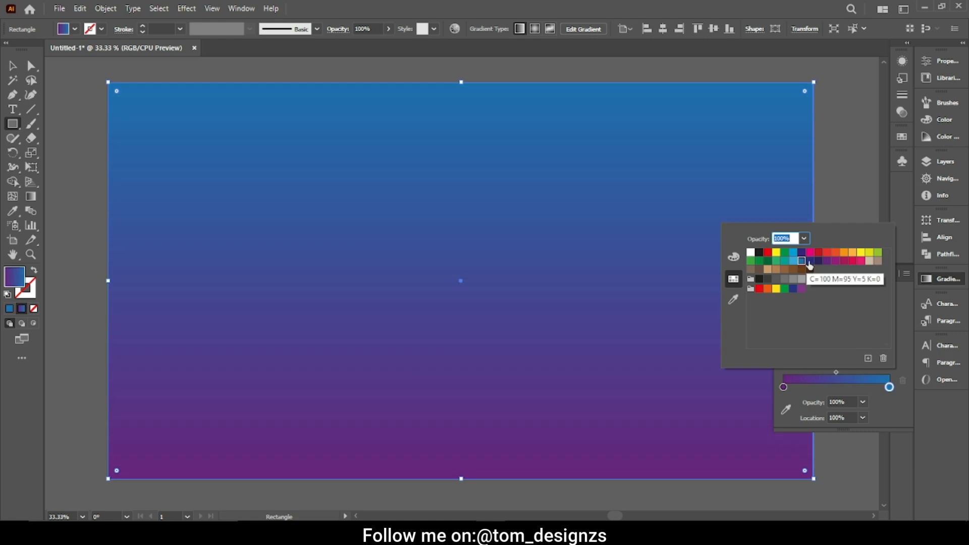
pyautogui.click(810, 261)
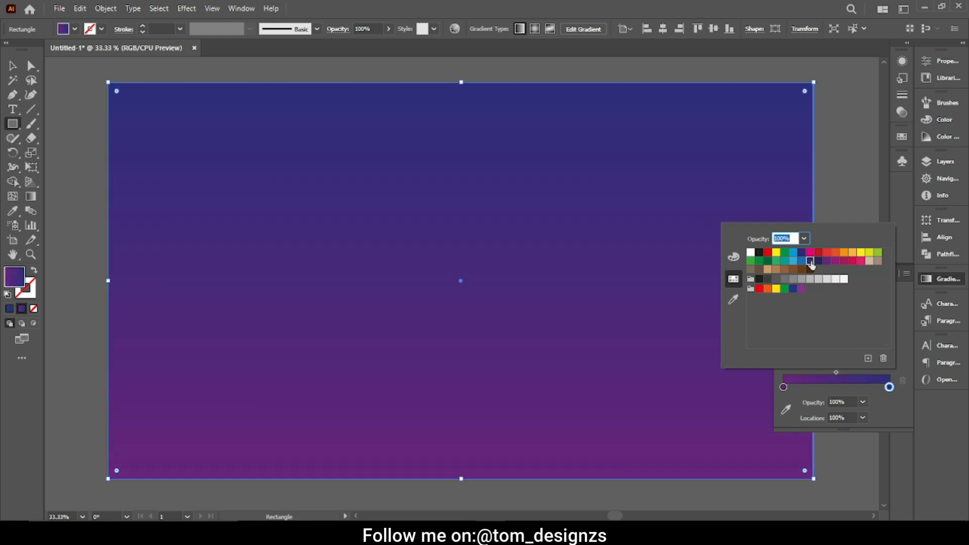
# Step: Duplicate the gradient's dark blue stop toward the middle and set the copy's location to 50%
pyautogui.click(890, 387)
pyautogui.moveTo(889, 386); pyautogui.dragTo(841, 387)
pyautogui.doubleClick(853, 418)
pyautogui.write('50')
pyautogui.press('Return')
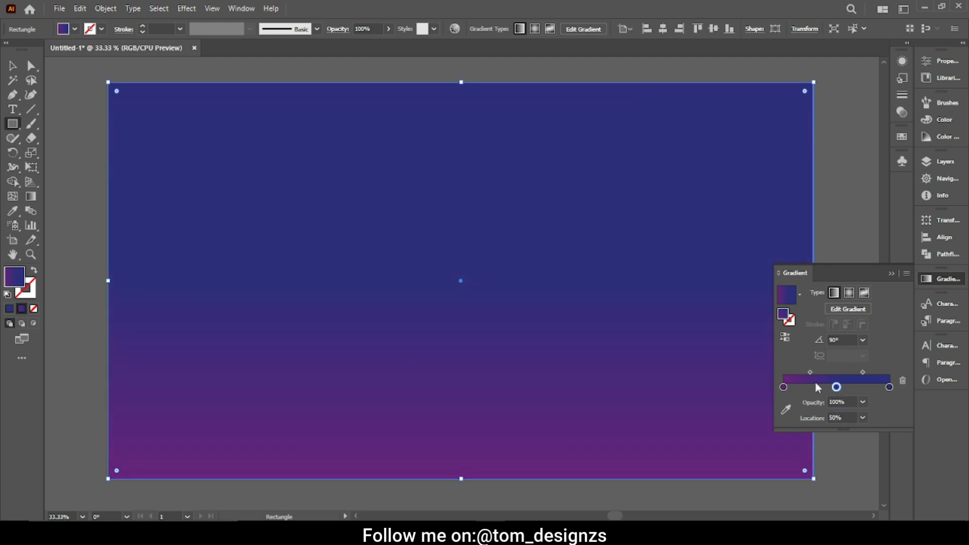
pyautogui.click(784, 387)
pyautogui.doubleClick(784, 387)
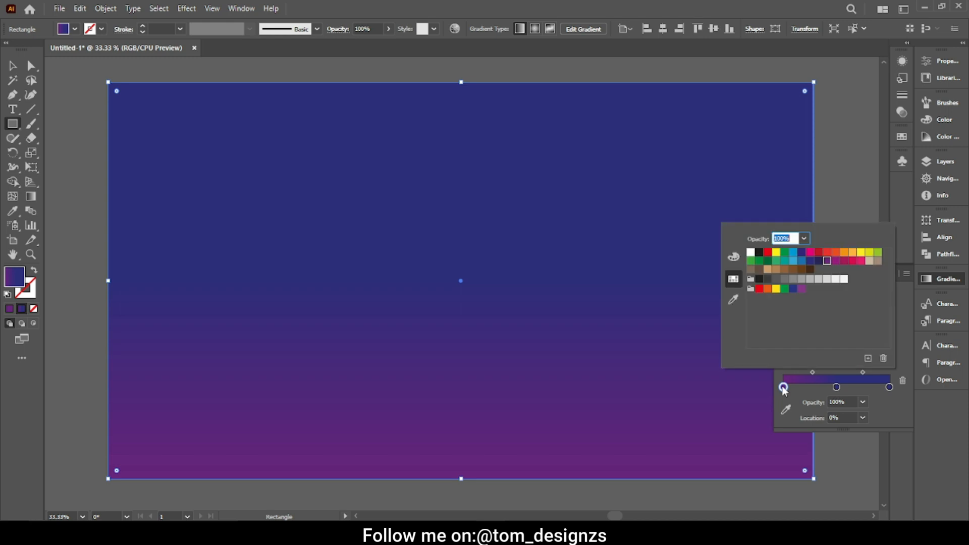
pyautogui.click(12, 60)
pyautogui.click(64, 147)
pyautogui.click(513, 286)
pyautogui.click(12, 64)
pyautogui.click(57, 123)
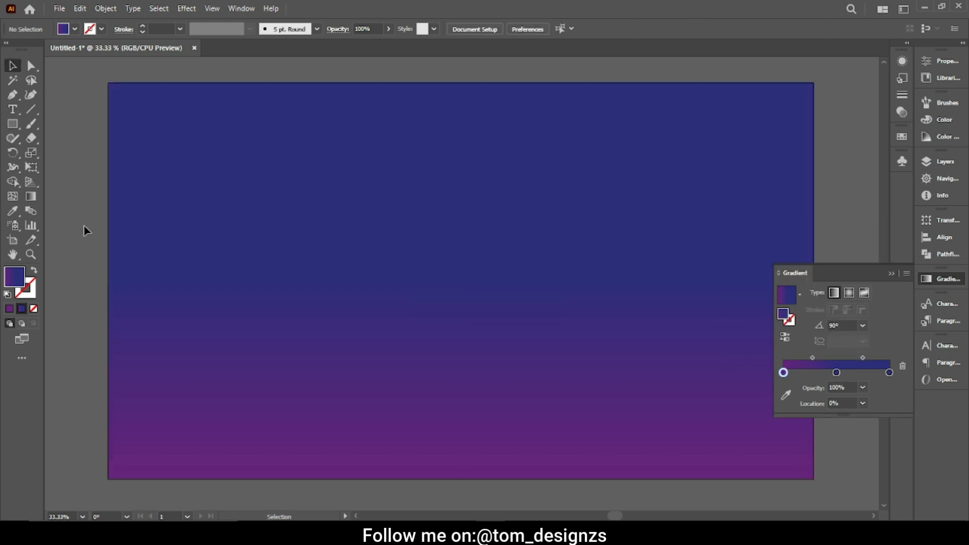
# Step: Stretch the dark blue end of the background rectangle's gradient upward beyond its top edge and deselect the rectangle
pyautogui.scroll(-1, 83, 227)
pyautogui.moveTo(83, 227); pyautogui.dragTo(174, 264)
pyautogui.scroll(1, 171, 265)
pyautogui.scroll(-1, 172, 263)
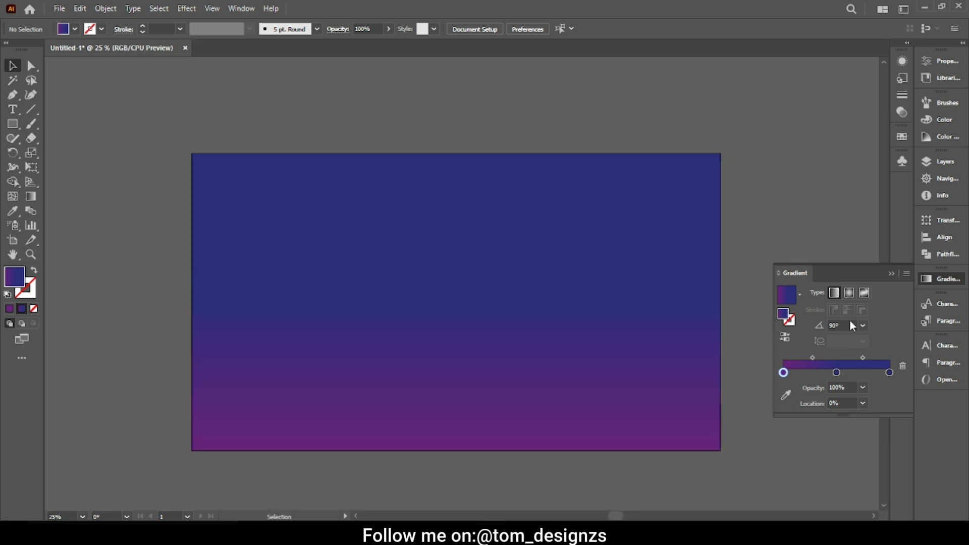
pyautogui.click(610, 357)
pyautogui.click(853, 310)
pyautogui.moveTo(457, 153)
pyautogui.mouseDown()
pyautogui.moveTo(461, 66)
pyautogui.moveTo(455, 100)
pyautogui.mouseUp()
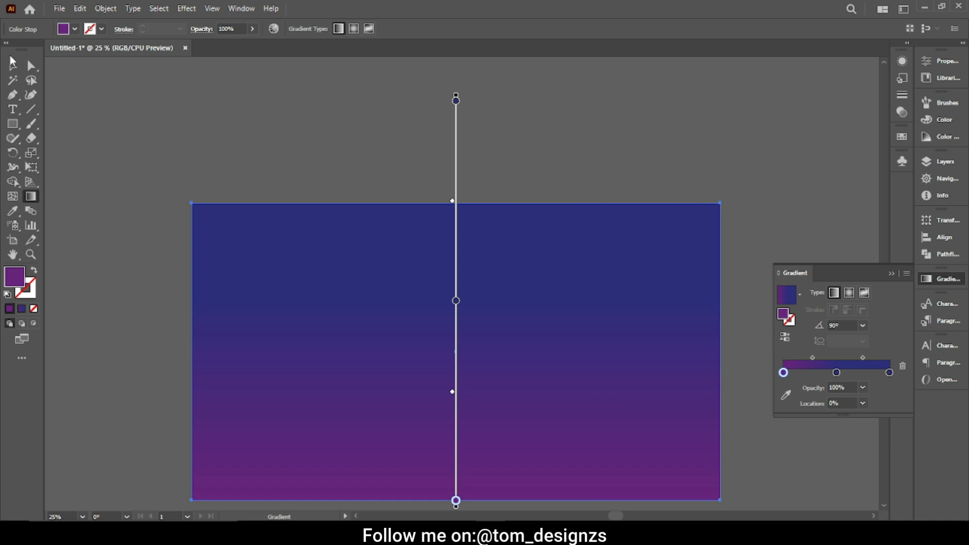
pyautogui.click(12, 65)
pyautogui.click(301, 182)
pyautogui.scroll(-1, 303, 187)
pyautogui.scroll(1, 648, 374)
pyautogui.moveTo(605, 349); pyautogui.dragTo(774, 359)
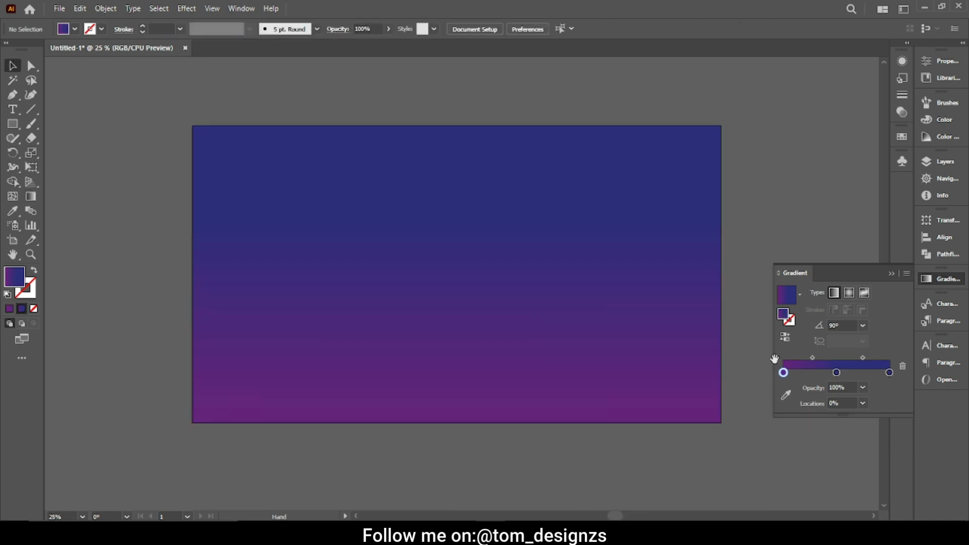
pyautogui.click(891, 274)
# Step: Create a circle 818 pt wide and 818 pt high with the Ellipse tool
pyautogui.rightClick(14, 126)
pyautogui.click(70, 151)
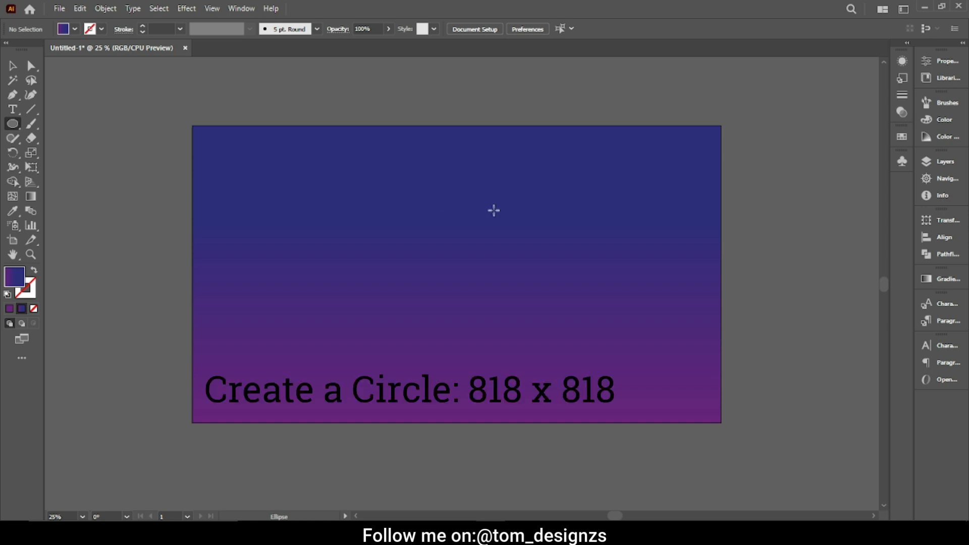
pyautogui.click(407, 238)
pyautogui.write('818')
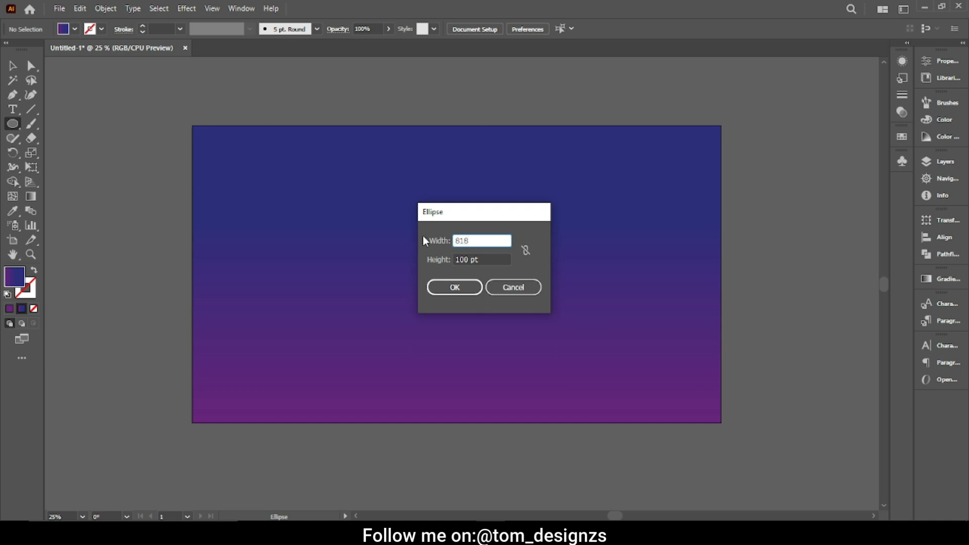
pyautogui.press('Tab')
pyautogui.write('818')
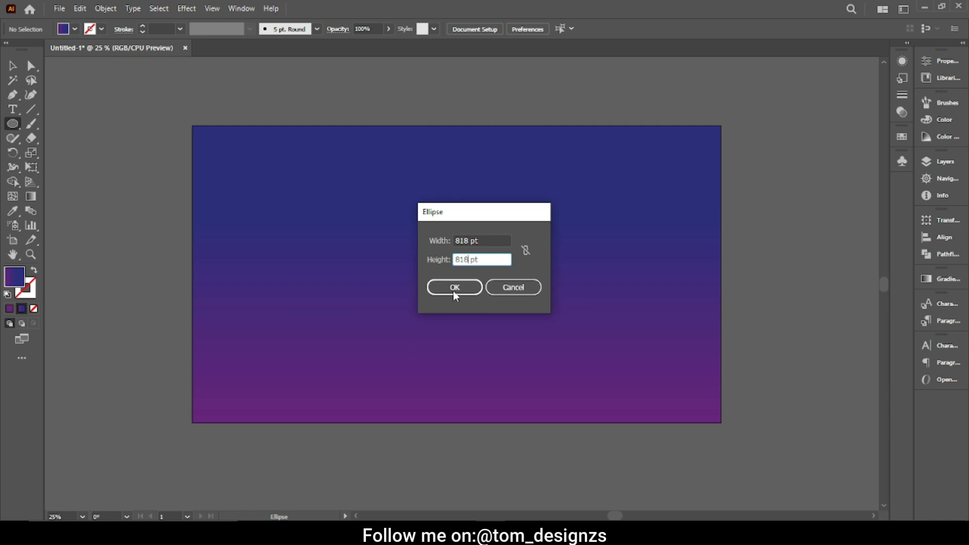
pyautogui.click(455, 287)
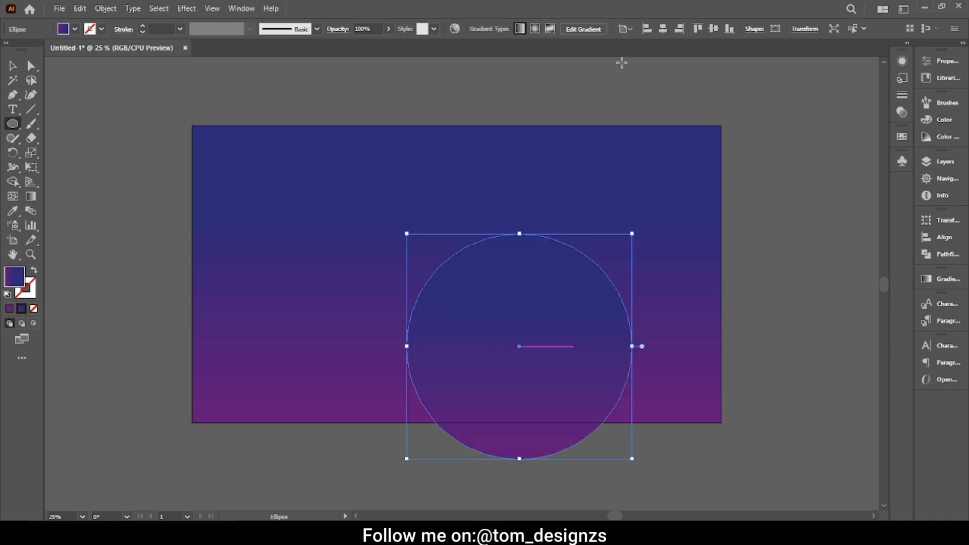
# Step: Centre the circle horizontally and vertically on the artboard
pyautogui.click(663, 30)
pyautogui.click(714, 29)
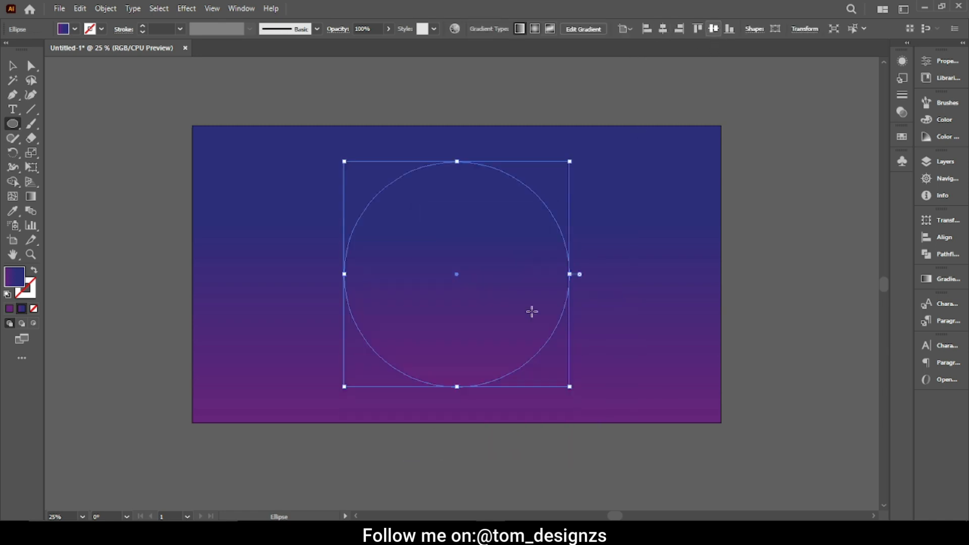
pyautogui.click(13, 68)
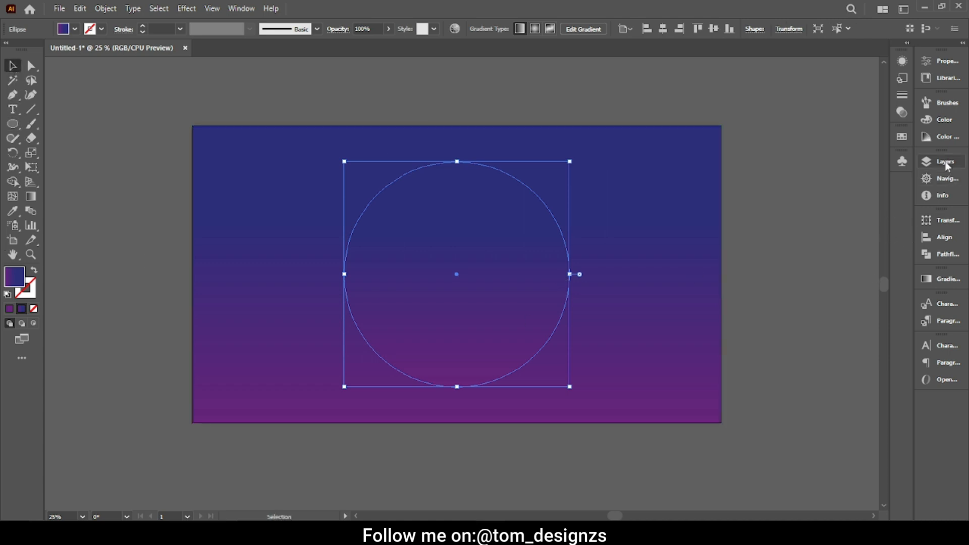
# Step: Remove the middle dark blue stop from the circle's gradient and reverse the gradient
pyautogui.click(947, 279)
pyautogui.moveTo(837, 389); pyautogui.dragTo(828, 425)
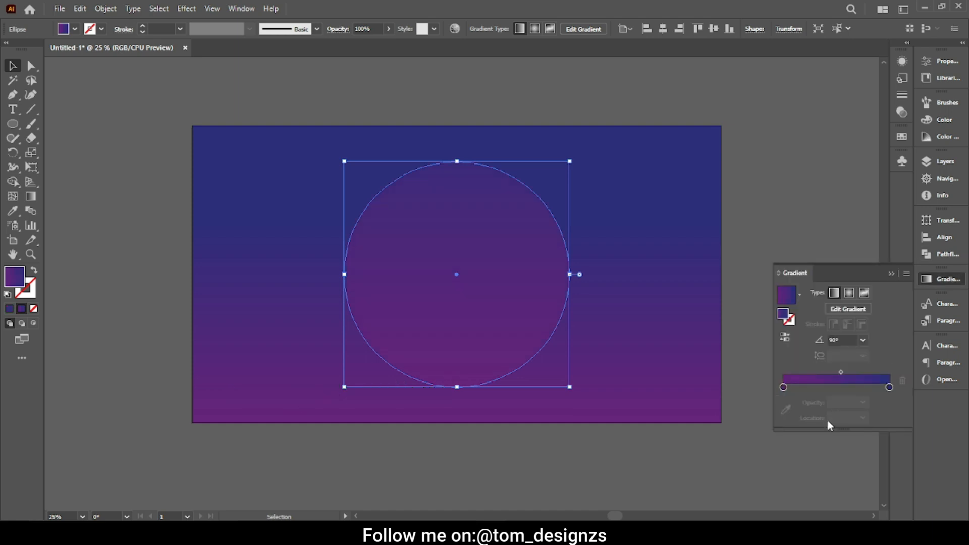
pyautogui.click(785, 338)
# Step: Recolour the purple stop of the circle's gradient with the light blue swatch
pyautogui.doubleClick(889, 387)
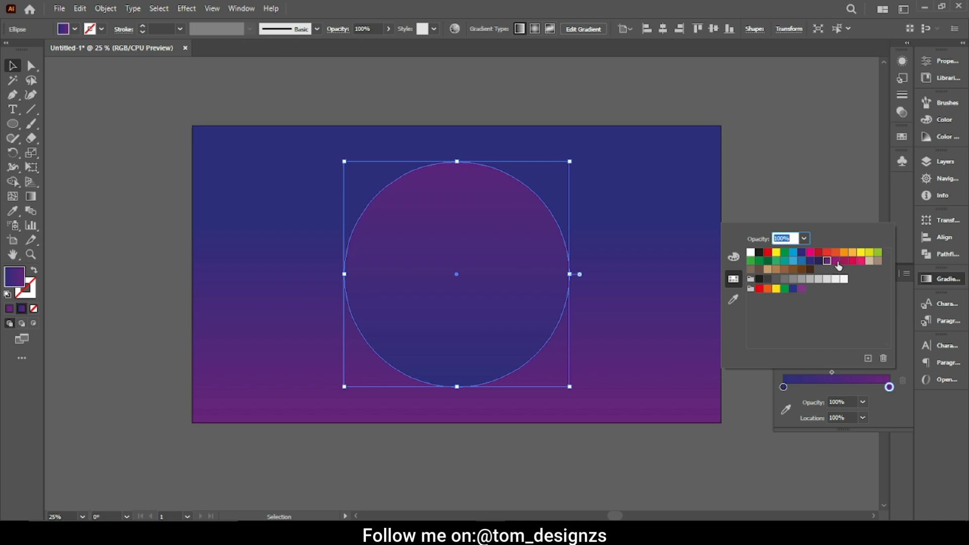
pyautogui.click(801, 262)
pyautogui.click(793, 261)
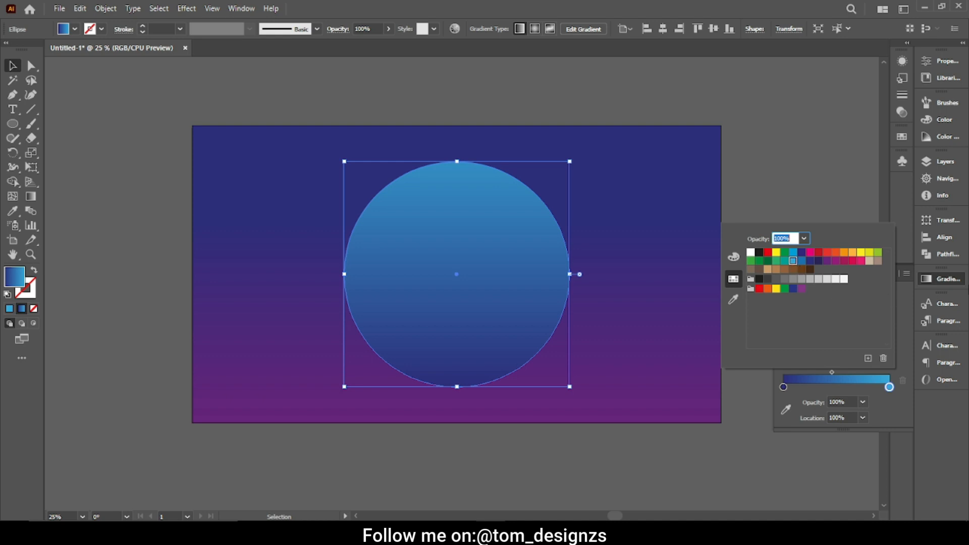
# Step: Set the location of the midpoint between the circle gradient's dark blue and light blue stops to 50%
pyautogui.click(832, 373)
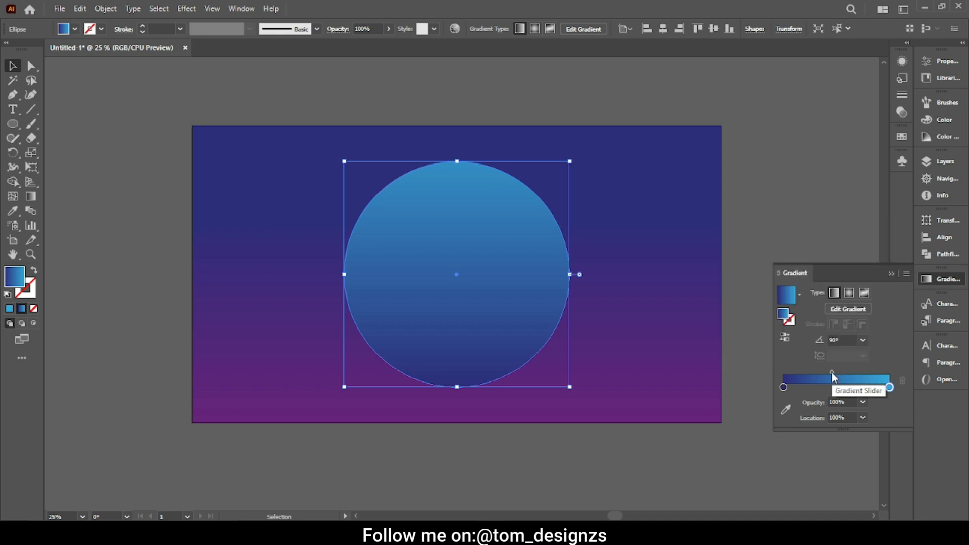
pyautogui.click(832, 372)
pyautogui.doubleClick(853, 417)
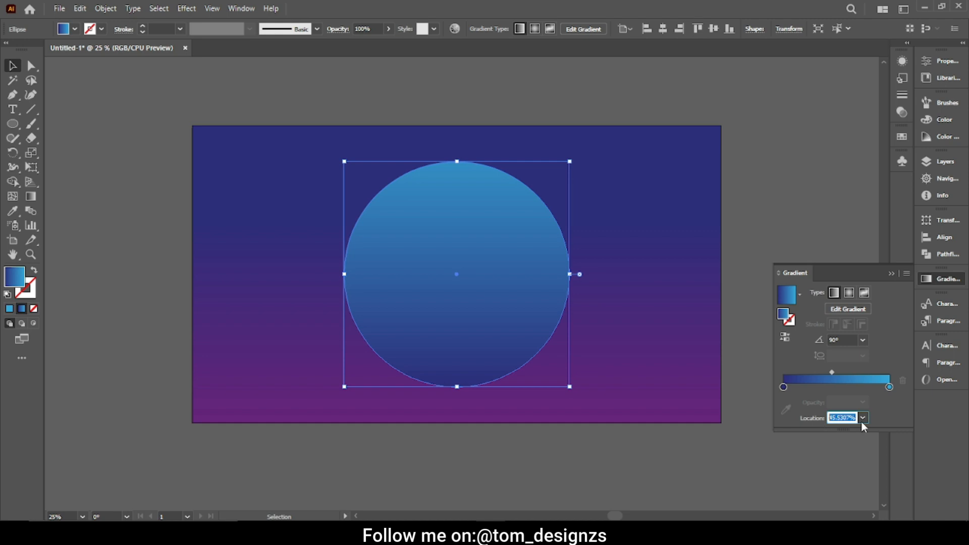
pyautogui.click(863, 417)
pyautogui.click(876, 341)
# Step: Set the circle's stroke to none and stretch the light blue end of its fill gradient farther above the circle
pyautogui.click(289, 94)
pyautogui.scroll(-2, 289, 95)
pyautogui.moveTo(289, 100); pyautogui.dragTo(339, 202)
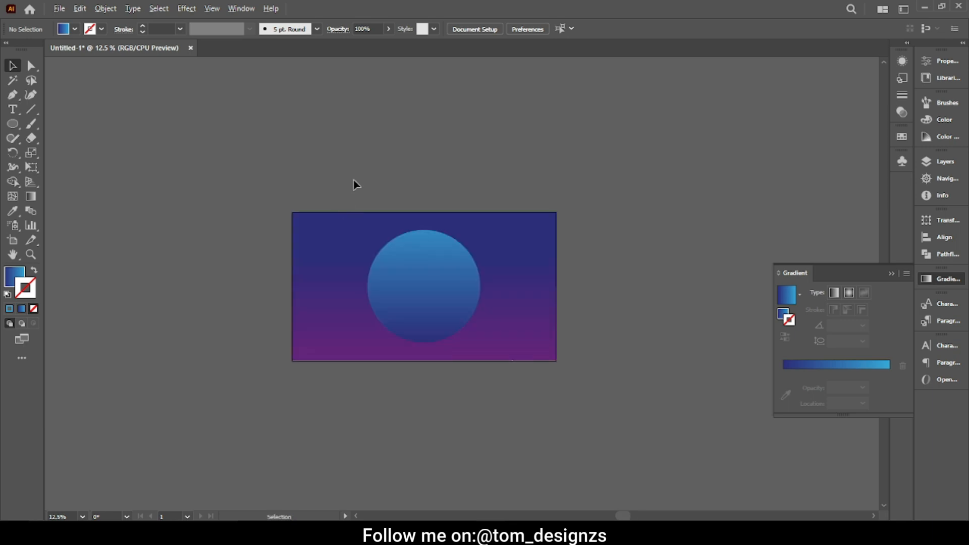
pyautogui.scroll(1, 356, 184)
pyautogui.click(417, 331)
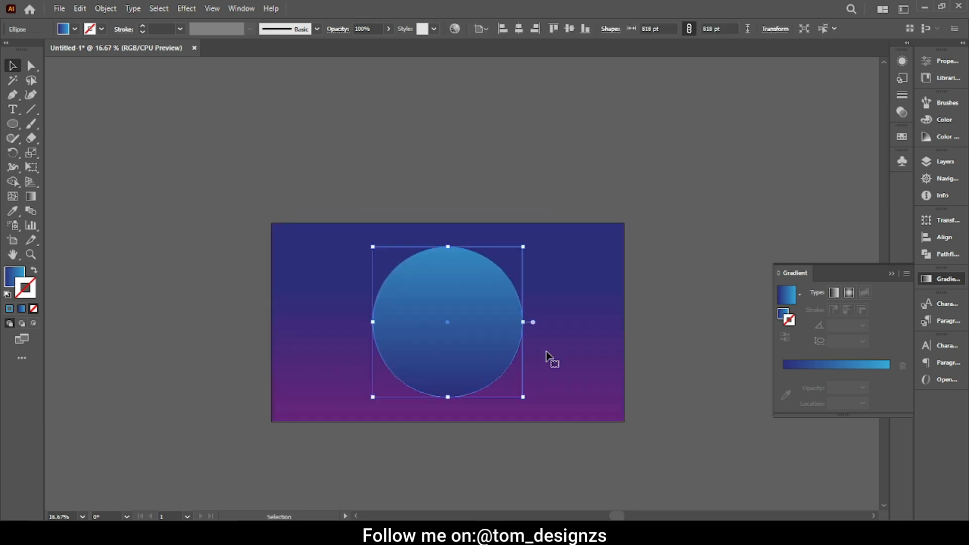
pyautogui.click(845, 371)
pyautogui.click(788, 318)
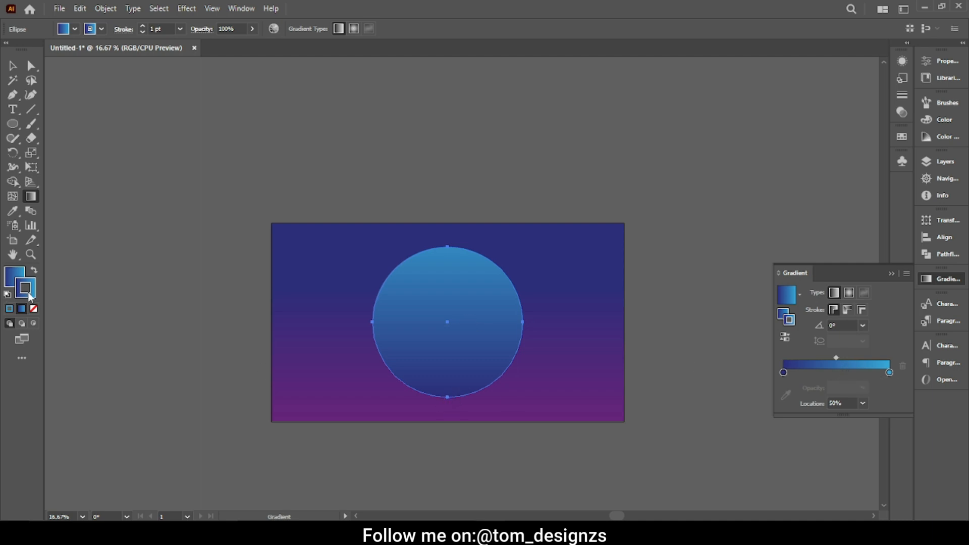
pyautogui.click(34, 308)
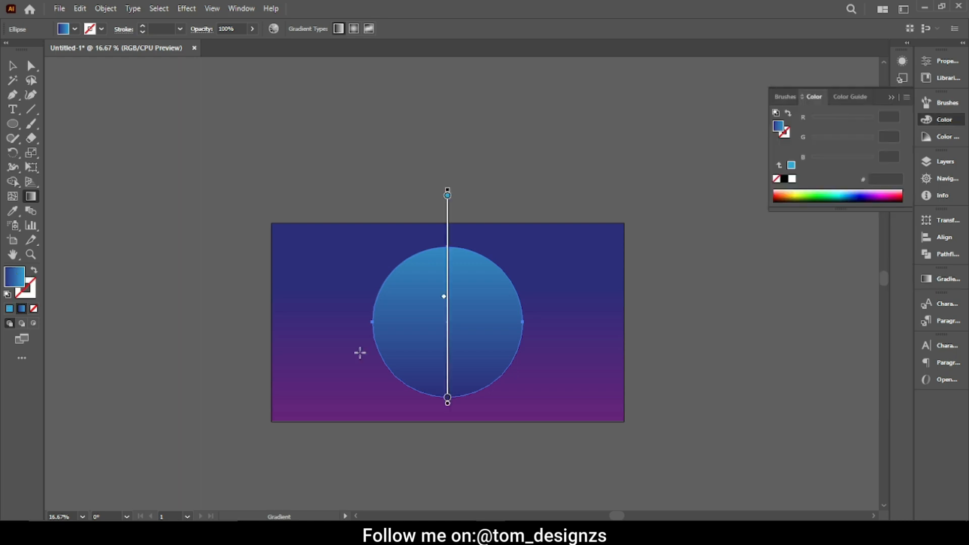
pyautogui.moveTo(447, 196); pyautogui.dragTo(447, 154)
pyautogui.click(12, 66)
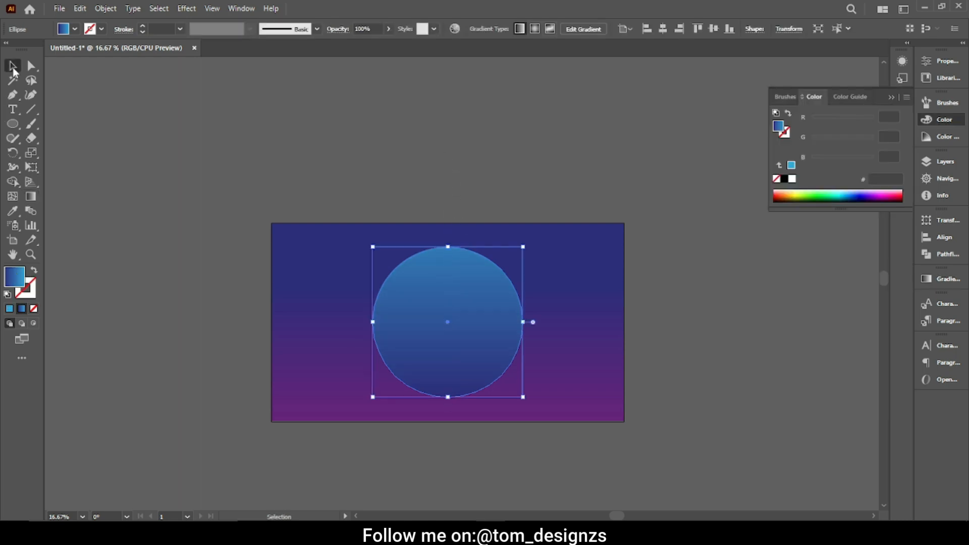
pyautogui.click(149, 115)
pyautogui.scroll(-1, 149, 115)
pyautogui.moveTo(170, 144); pyautogui.dragTo(250, 137)
pyautogui.scroll(1, 317, 190)
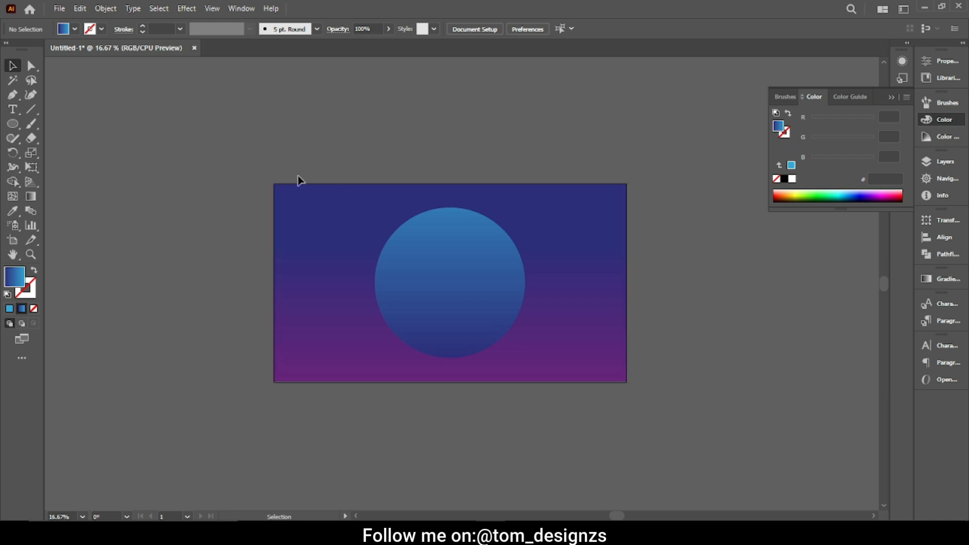
pyautogui.moveTo(242, 183); pyautogui.dragTo(419, 195)
pyautogui.scroll(1, 303, 231)
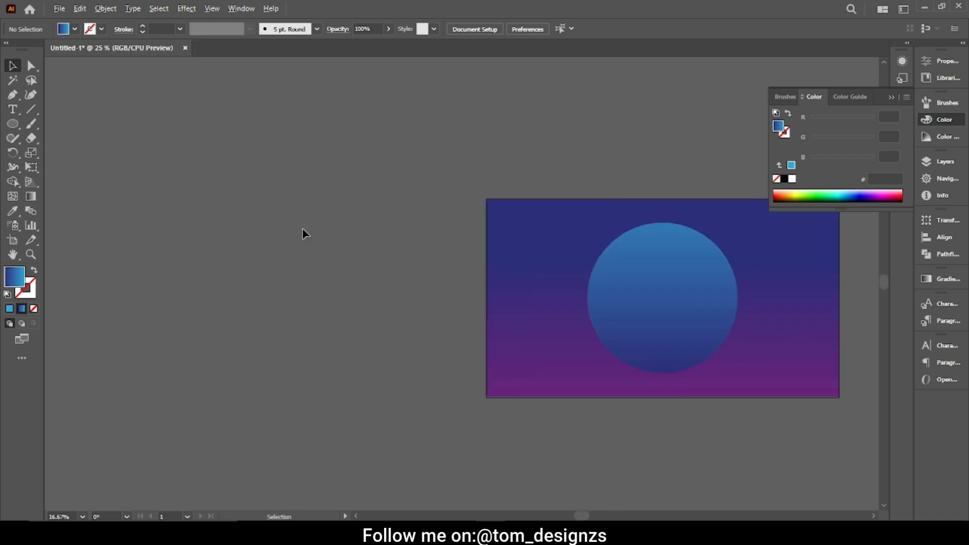
# Step: Create a 165 × 165 pt square with the Rectangle tool on the empty canvas beside the artboard
pyautogui.scroll(1, 302, 229)
pyautogui.moveTo(296, 252); pyautogui.dragTo(393, 246)
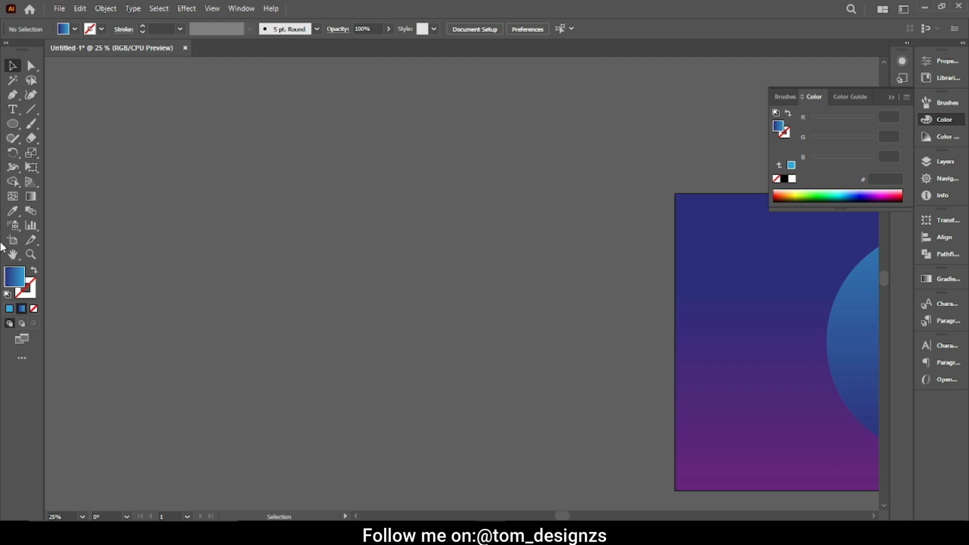
pyautogui.click(12, 123)
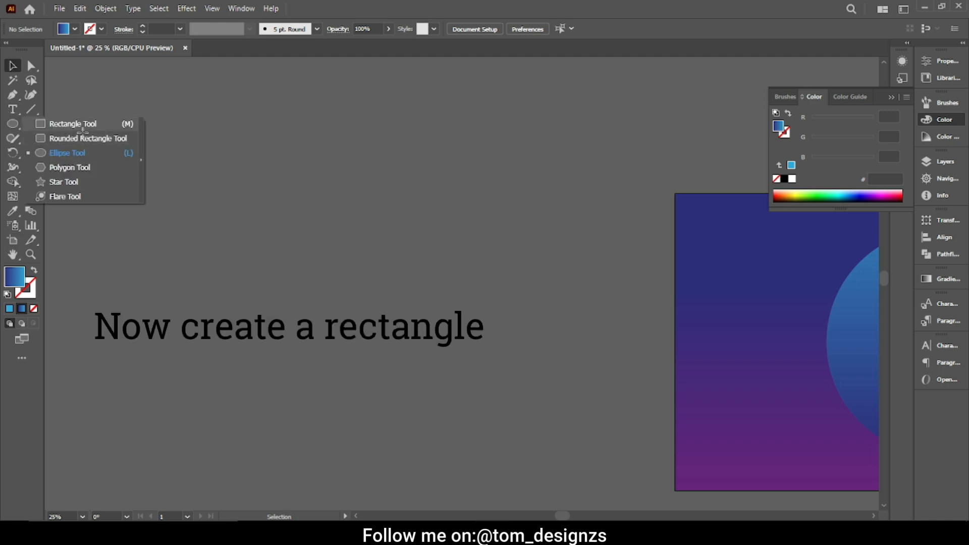
pyautogui.click(73, 124)
pyautogui.click(326, 220)
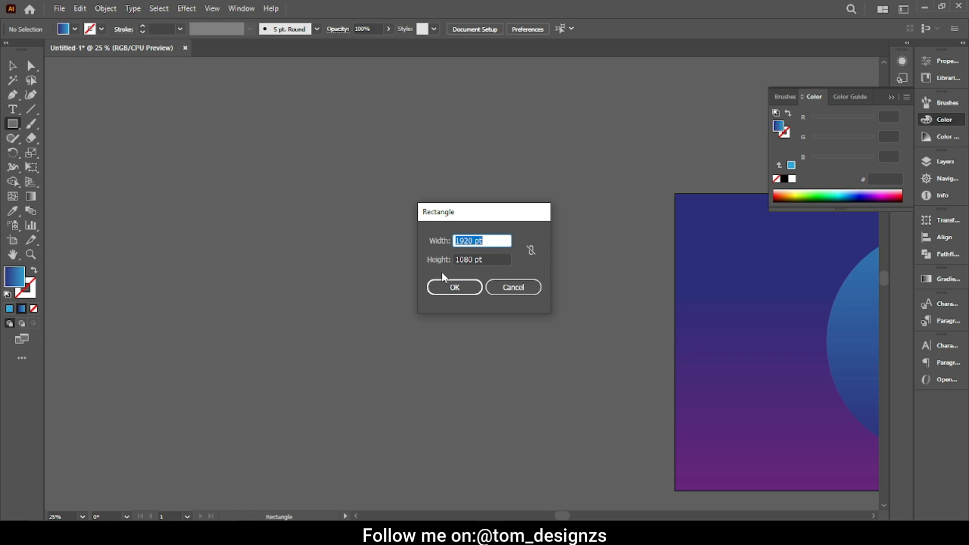
pyautogui.write('165')
pyautogui.moveTo(473, 258); pyautogui.dragTo(462, 266)
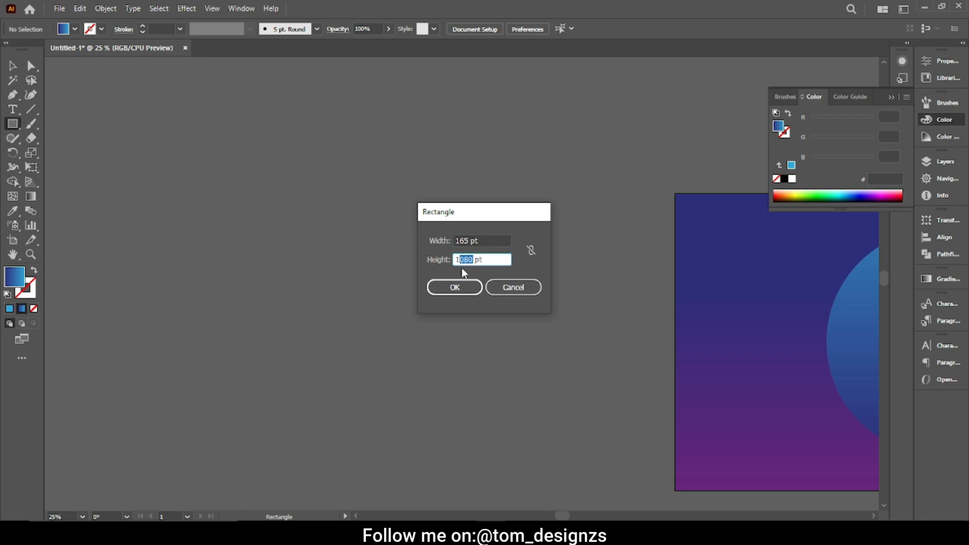
pyautogui.click(468, 286)
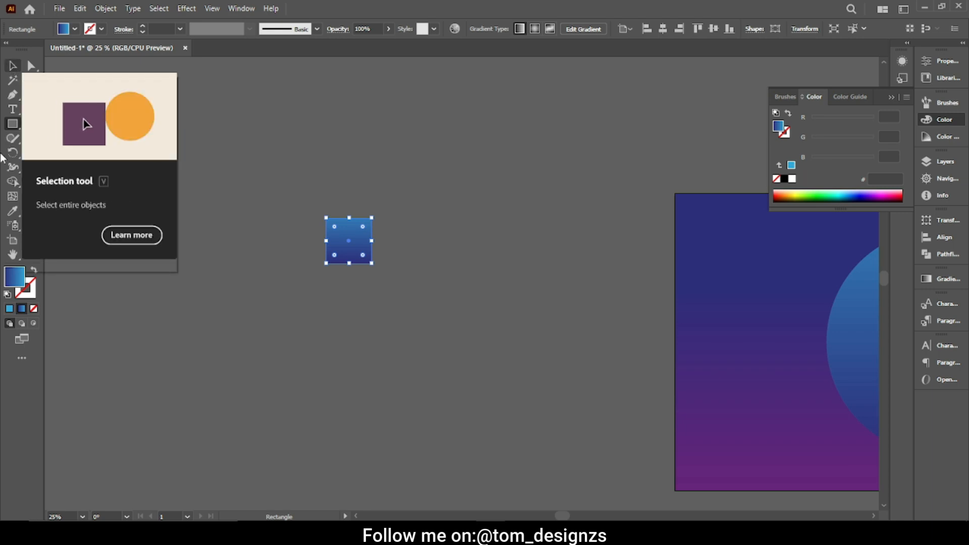
# Step: Fill the square with the black swatch and give it a white stroke
pyautogui.click(74, 29)
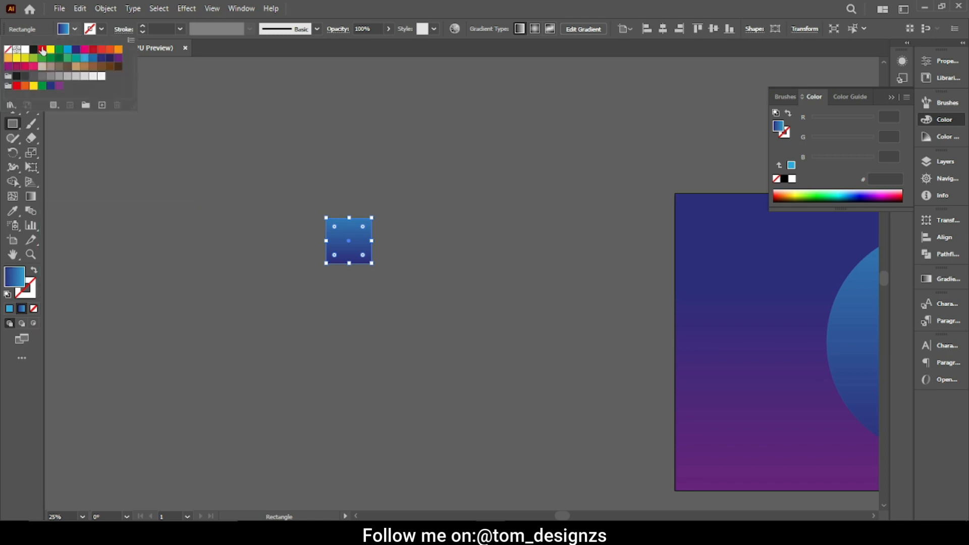
pyautogui.click(33, 49)
pyautogui.click(100, 29)
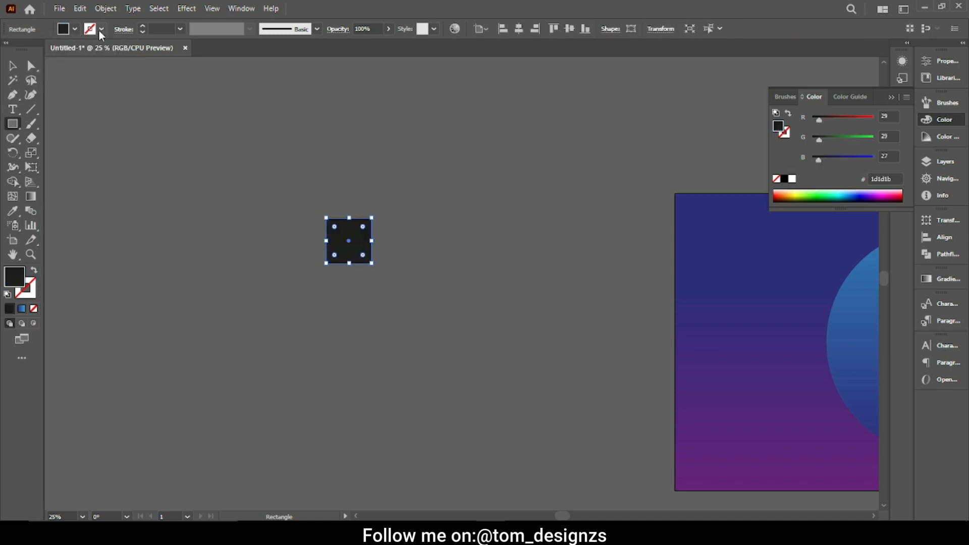
pyautogui.click(99, 29)
pyautogui.click(24, 49)
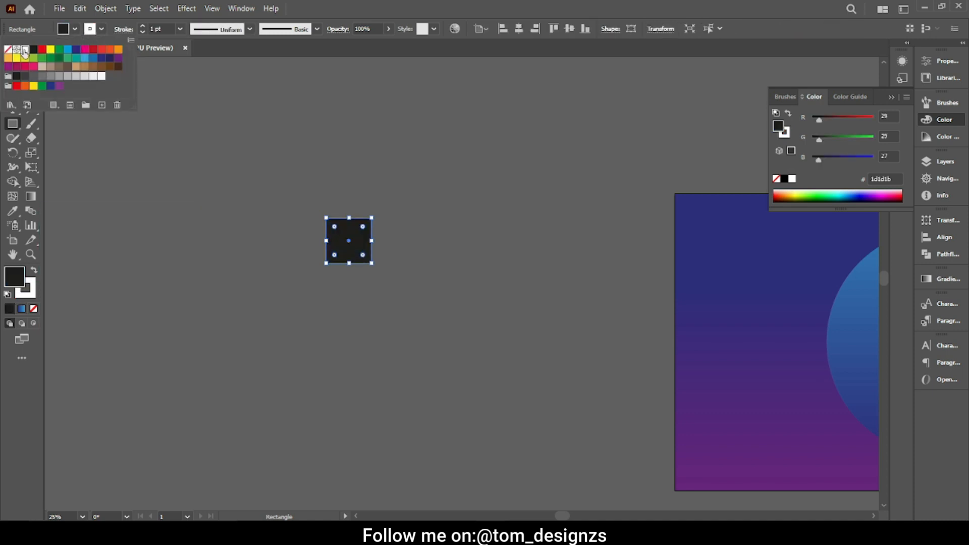
# Step: Set the square's stroke weight to 2 pt and deselect it
pyautogui.click(96, 28)
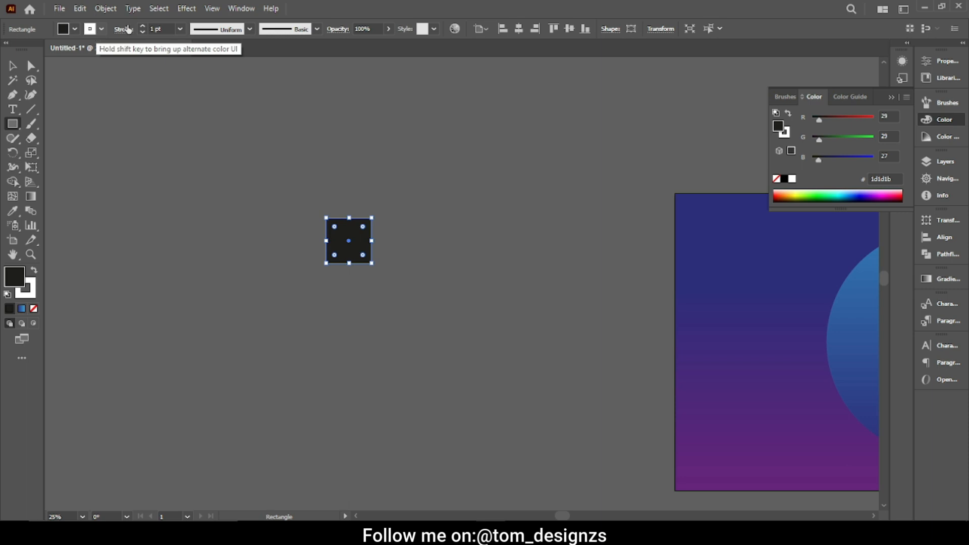
pyautogui.click(156, 29)
pyautogui.press('Up')
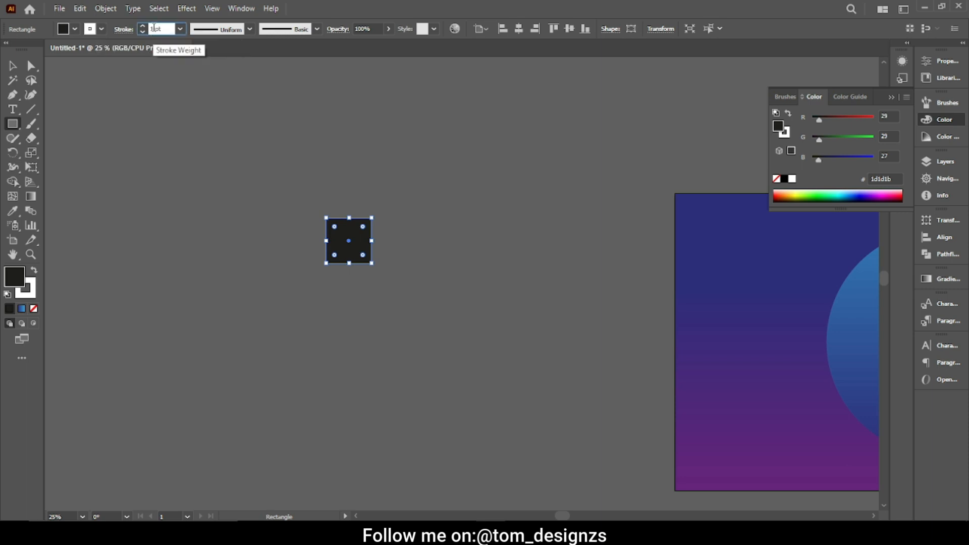
pyautogui.click(12, 66)
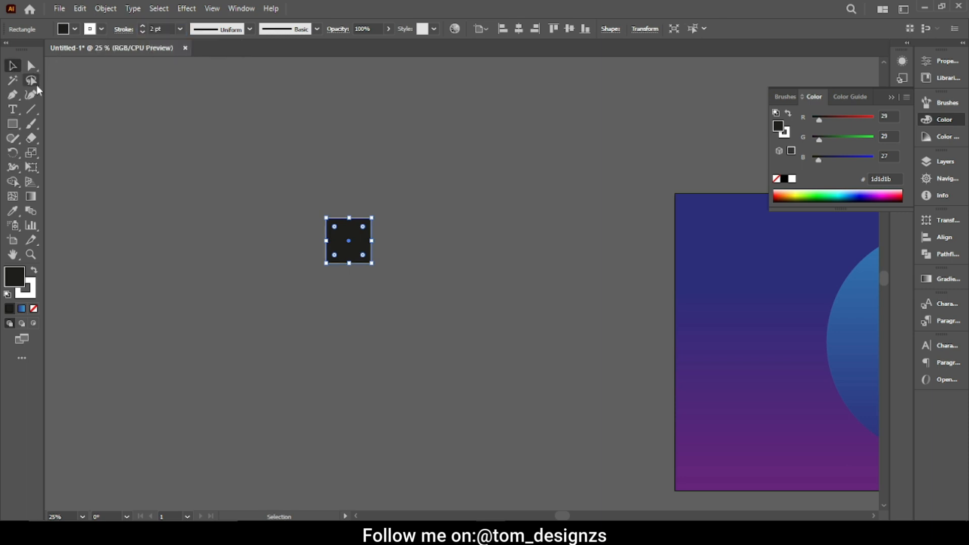
pyautogui.click(119, 193)
# Step: Duplicate the square to its right edge to edge and repeat the copy to form a row of three squares
pyautogui.scroll(3, 426, 258)
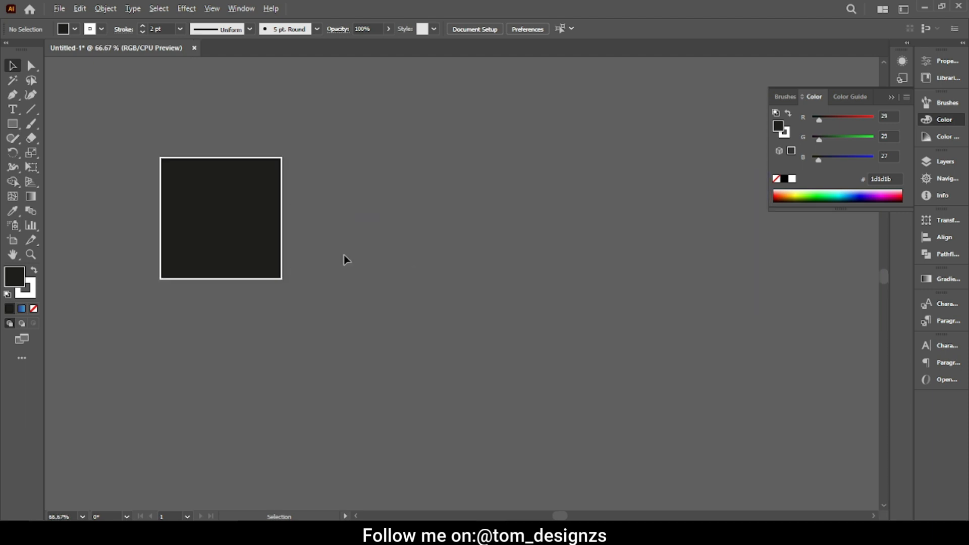
pyautogui.hscroll(-3, 454, 258)
pyautogui.click(355, 251)
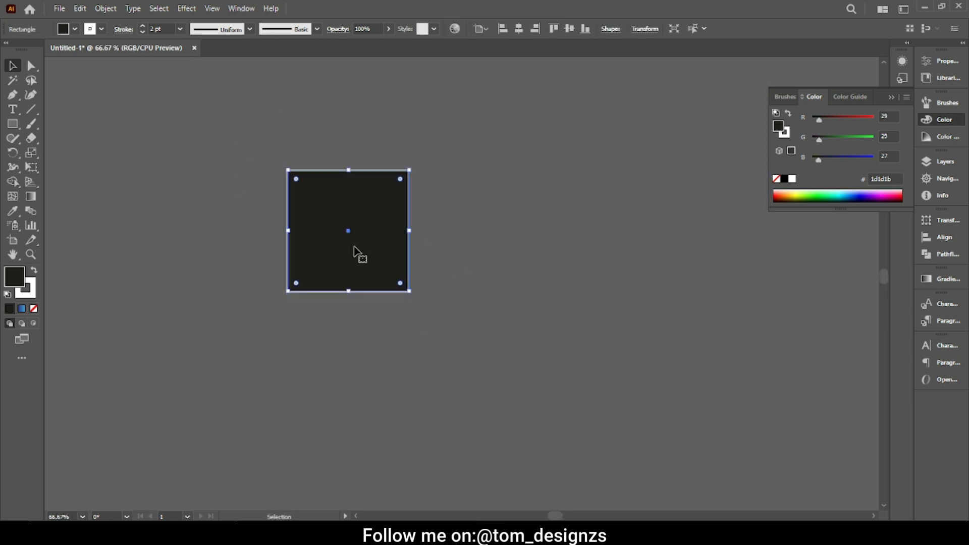
pyautogui.moveTo(354, 247); pyautogui.dragTo(468, 233)
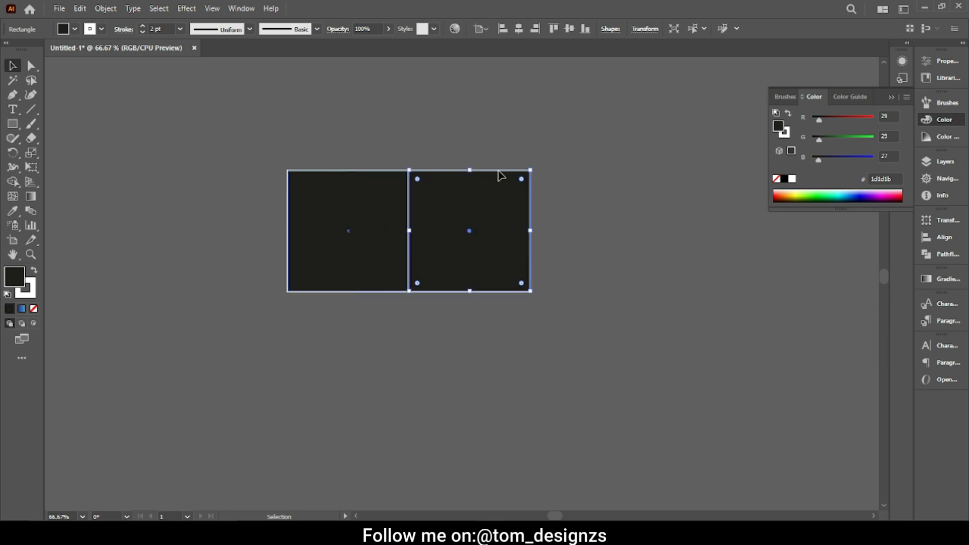
pyautogui.hotkey('ctrl', 'd')
pyautogui.press('v')
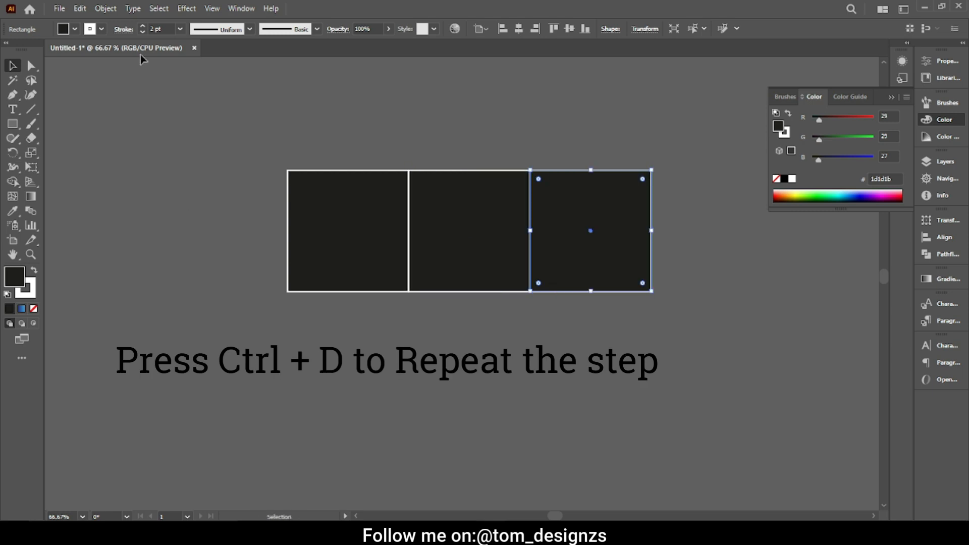
# Step: Duplicate the row of three squares directly below itself and repeat the copy to build a 3 × 3 grid
pyautogui.moveTo(225, 132); pyautogui.dragTo(696, 312)
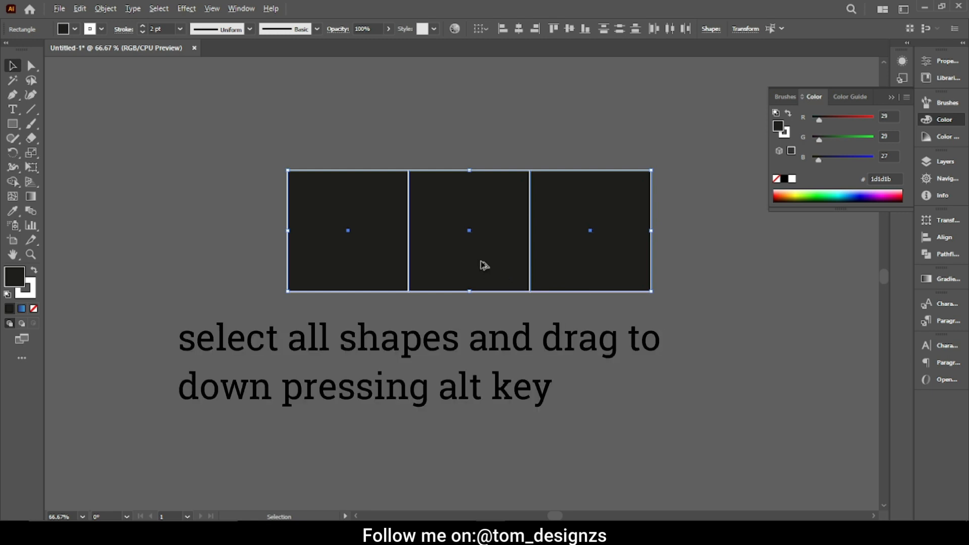
pyautogui.moveTo(482, 273); pyautogui.dragTo(483, 385)
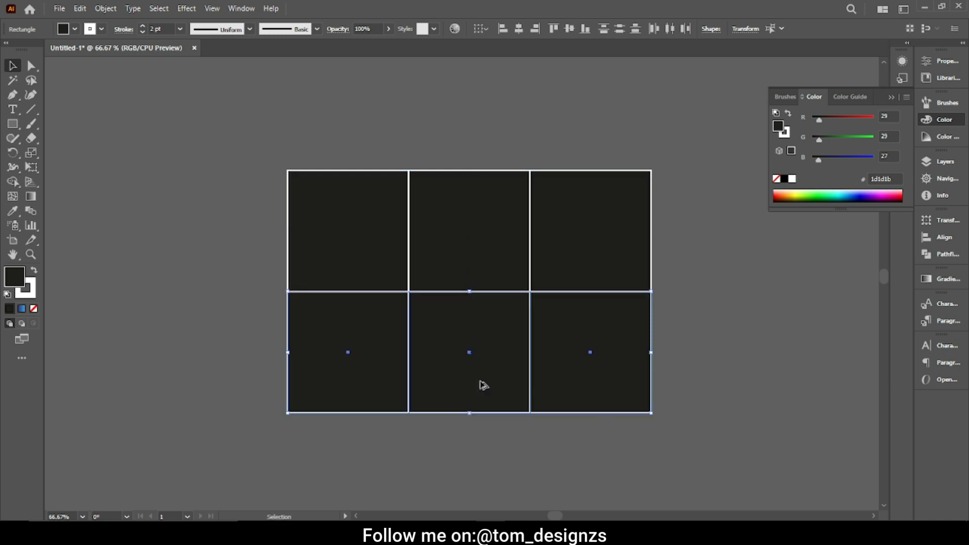
pyautogui.hotkey('ctrl', 'd')
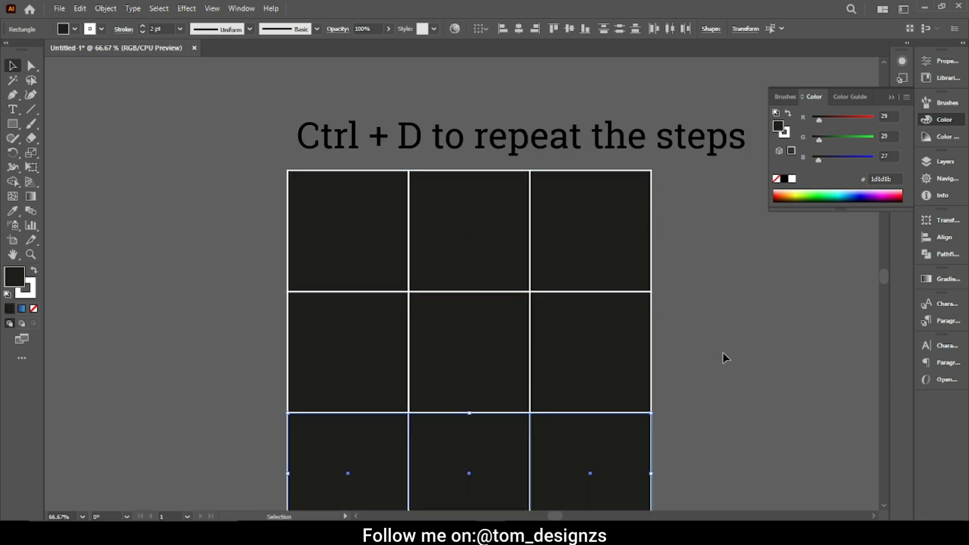
pyautogui.scroll(-1, 724, 354)
pyautogui.moveTo(724, 372); pyautogui.dragTo(592, 281)
pyautogui.click(604, 324)
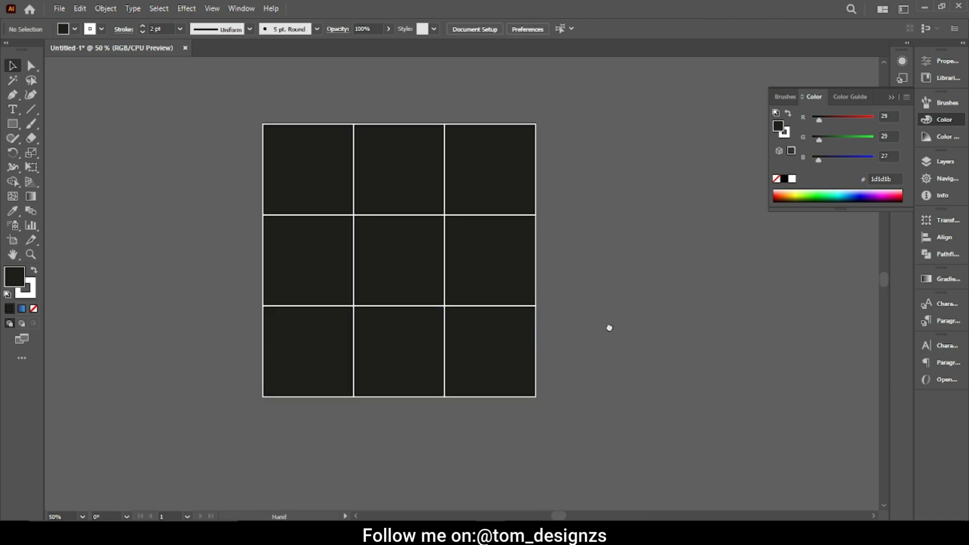
pyautogui.moveTo(609, 328); pyautogui.dragTo(633, 345)
pyautogui.moveTo(232, 112); pyautogui.dragTo(624, 478)
pyautogui.click(626, 341)
pyautogui.scroll(1, 626, 339)
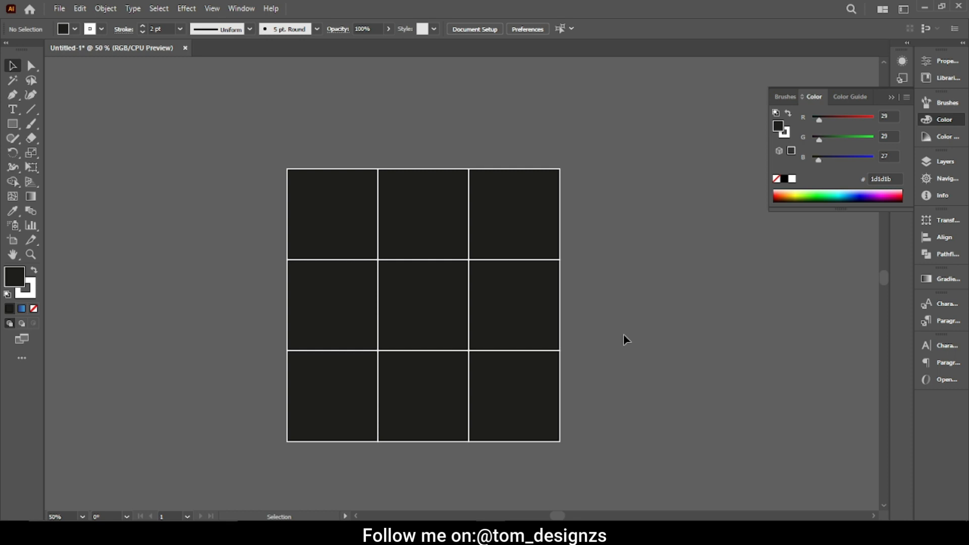
pyautogui.scroll(-3, 623, 334)
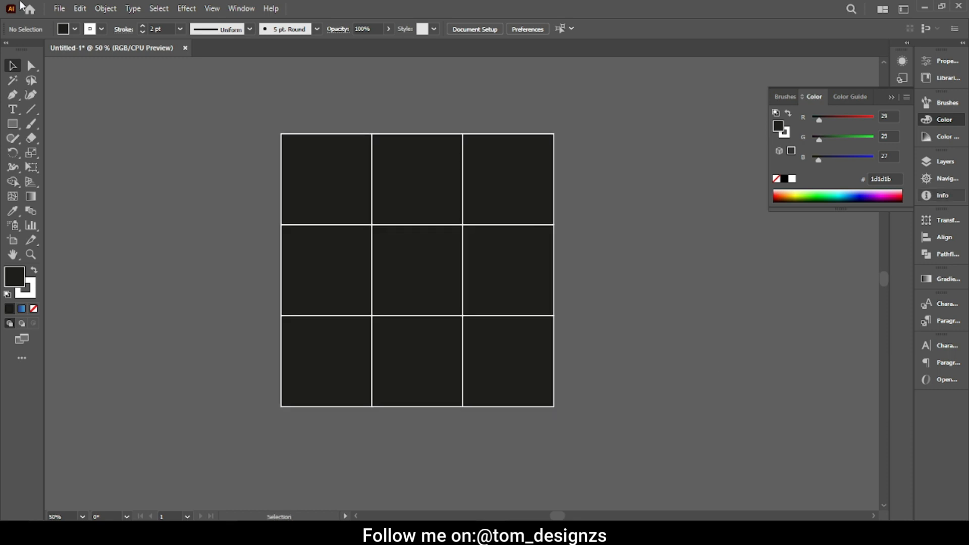
# Step: Draw a closed, unfilled diagonal rectangle with the Pen tool, its four corners on grid intersections along the grid's outer edges
pyautogui.click(13, 96)
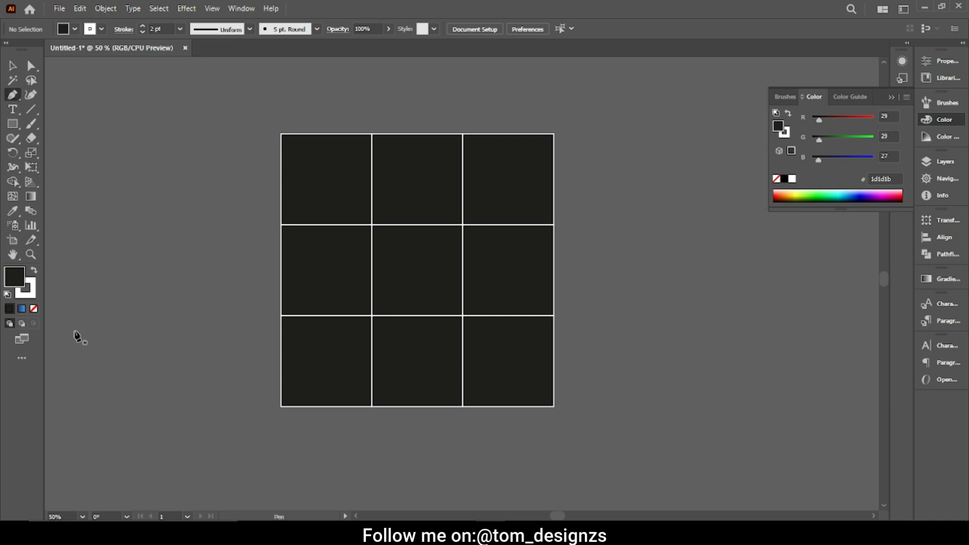
pyautogui.click(37, 310)
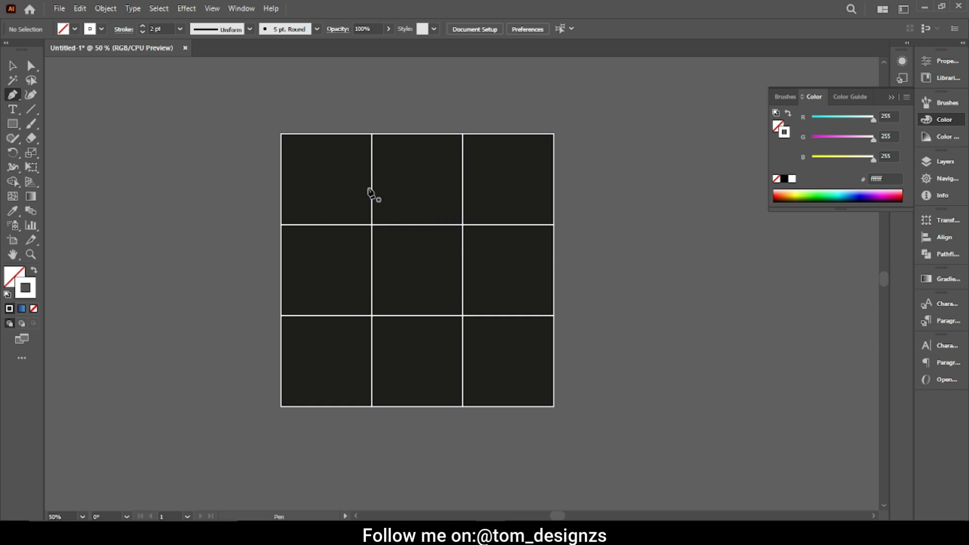
pyautogui.click(372, 406)
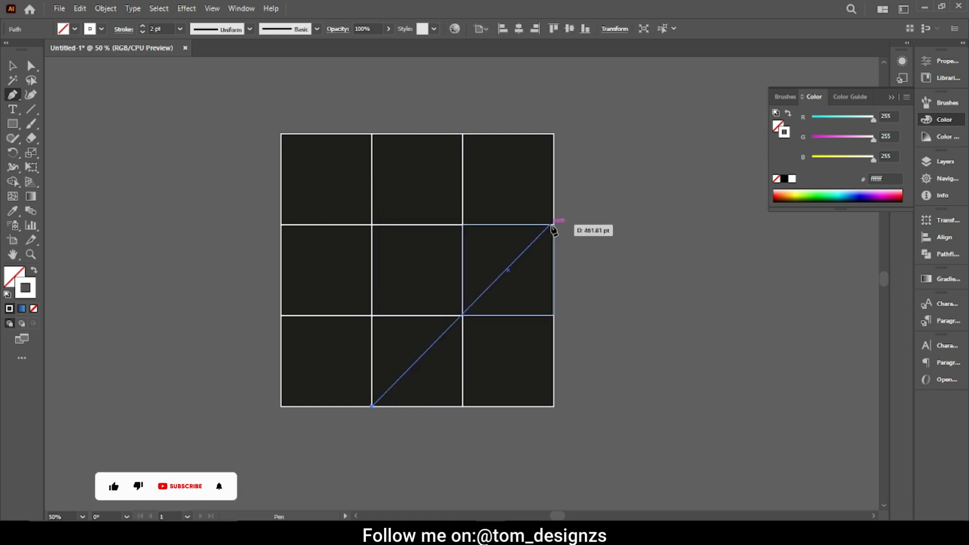
pyautogui.click(554, 225)
pyautogui.click(553, 226)
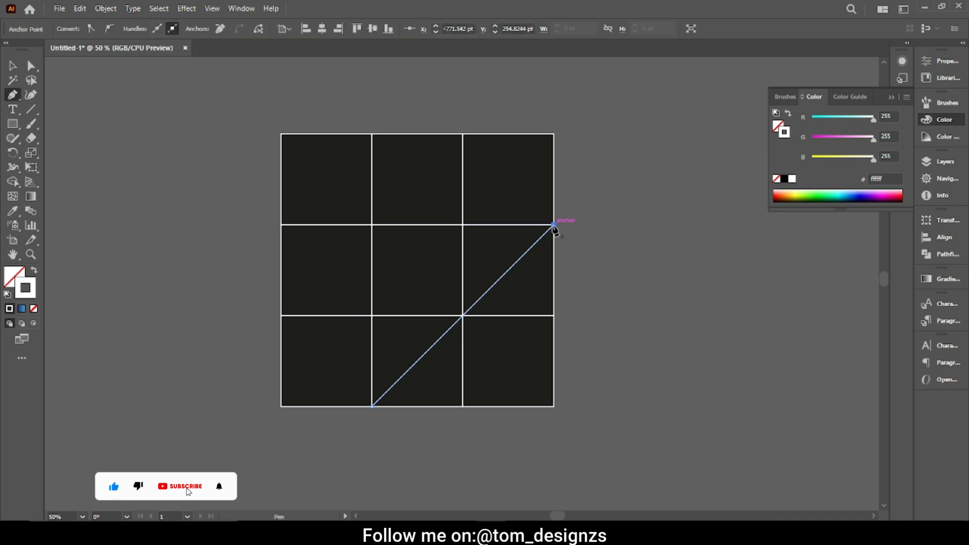
pyautogui.click(463, 134)
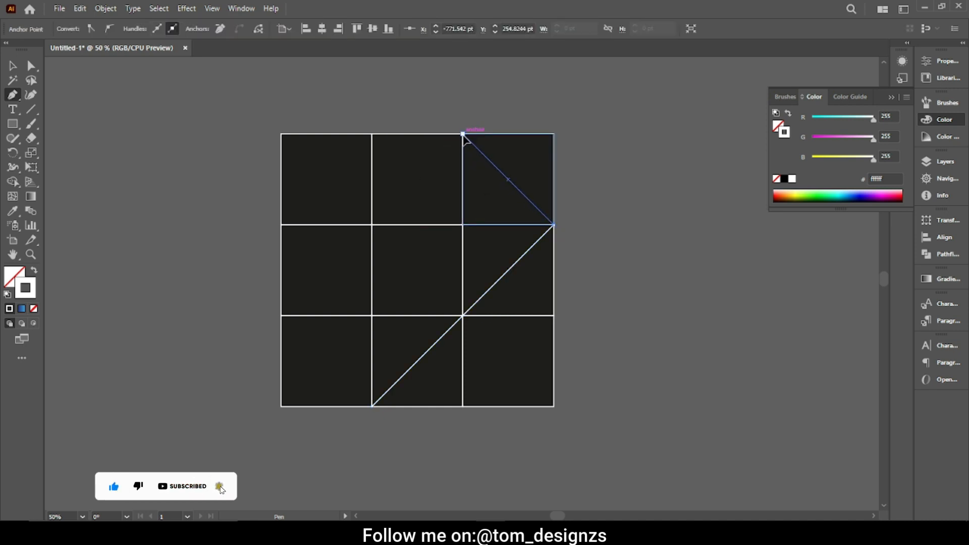
pyautogui.click(281, 316)
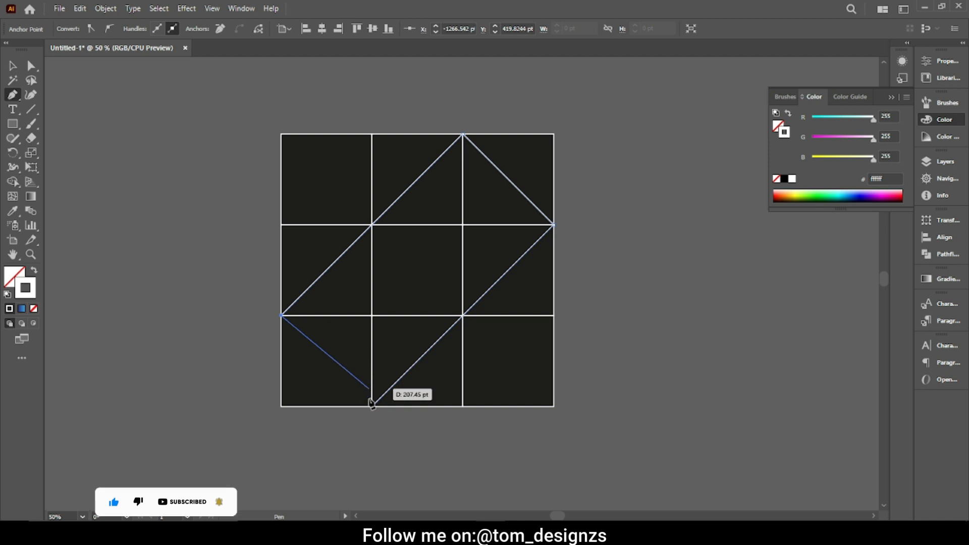
pyautogui.click(372, 406)
pyautogui.click(12, 66)
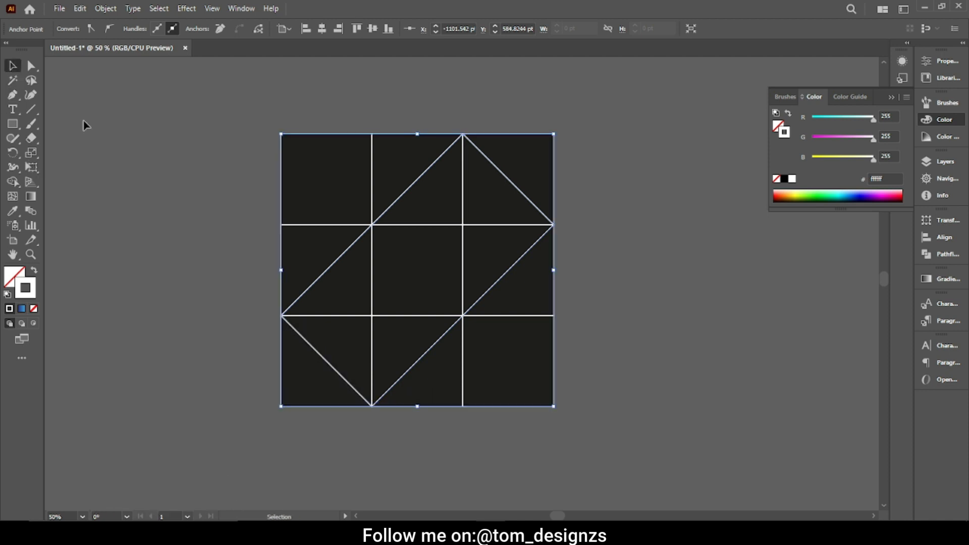
pyautogui.click(111, 140)
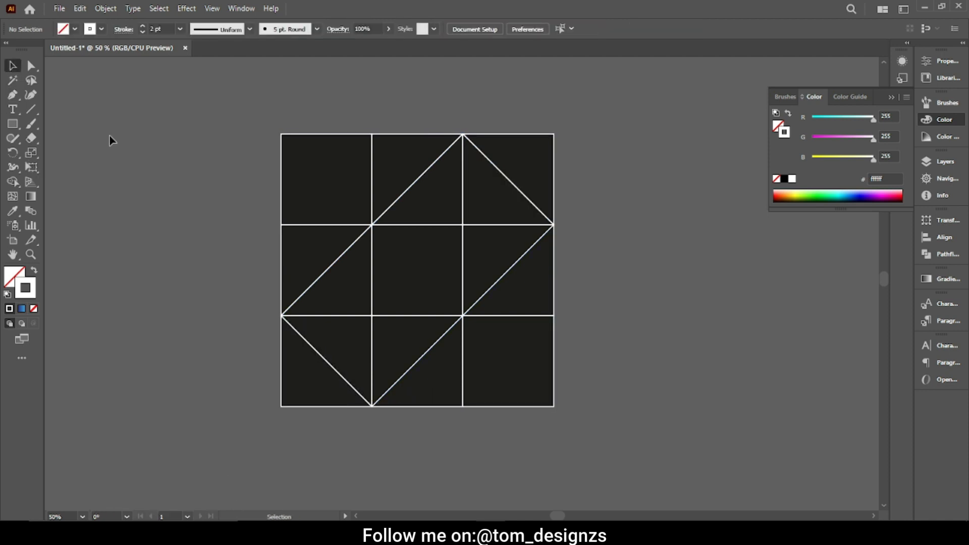
# Step: Draw a straight diagonal line with the Pen tool from the grid's top-left corner to its bottom-right corner
pyautogui.click(12, 94)
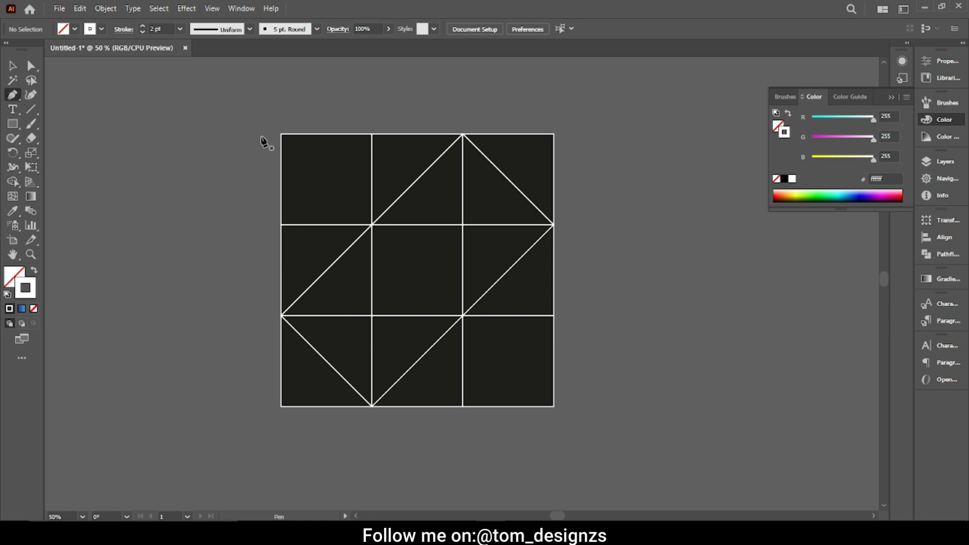
pyautogui.click(281, 134)
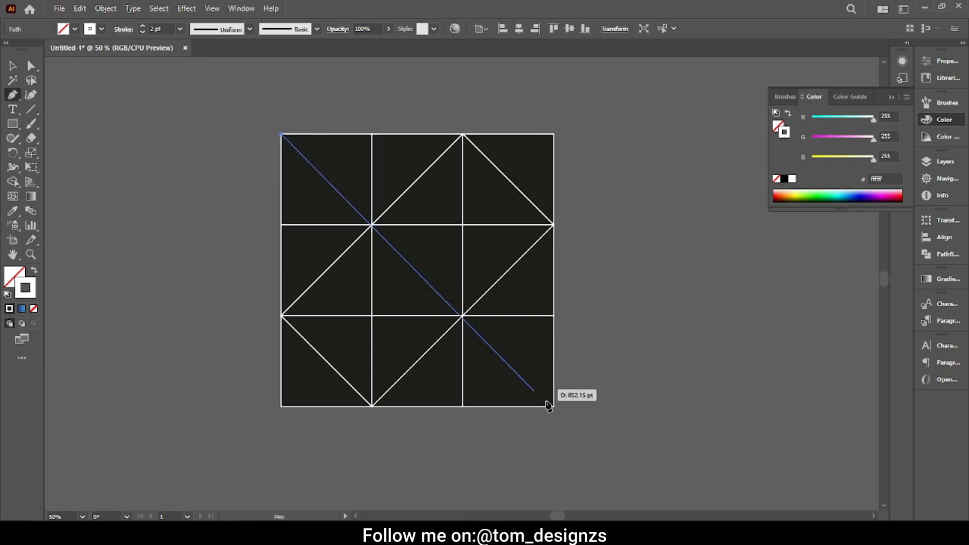
pyautogui.click(545, 400)
pyautogui.click(12, 65)
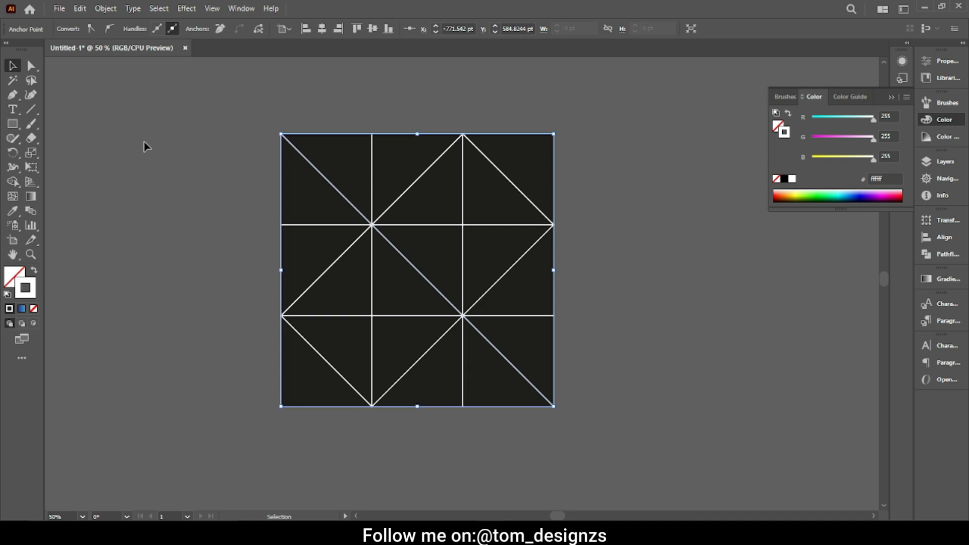
pyautogui.click(573, 263)
pyautogui.scroll(-1, 574, 266)
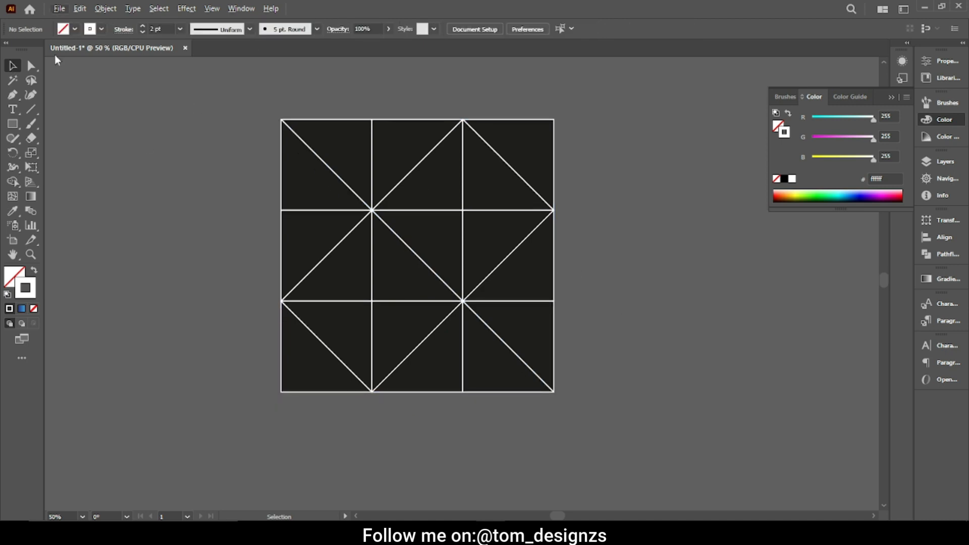
# Step: Split the whole grid along its diagonal lines with Pathfinder Divide and ungroup the resulting pieces
pyautogui.moveTo(183, 93); pyautogui.dragTo(640, 464)
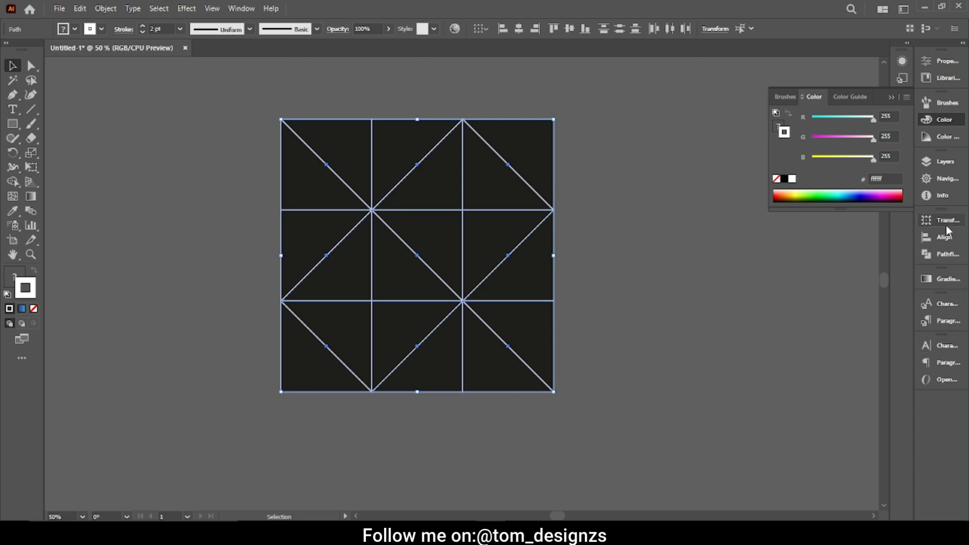
pyautogui.click(945, 258)
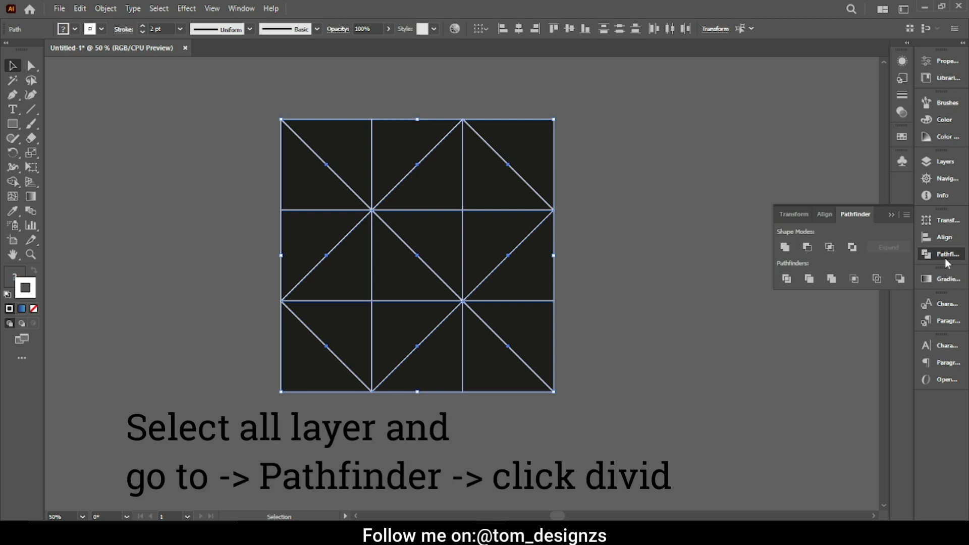
pyautogui.click(790, 284)
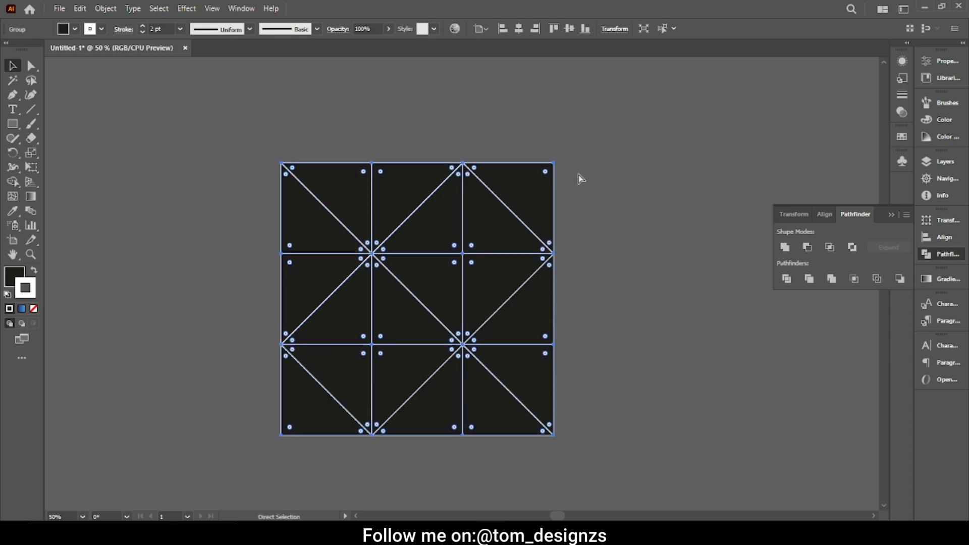
pyautogui.press('v')
pyautogui.rightClick(540, 201)
pyautogui.click(566, 298)
pyautogui.click(628, 231)
# Step: Move the grid's top-right triangle away as a separation test and undo the move
pyautogui.click(537, 204)
pyautogui.moveTo(561, 192); pyautogui.dragTo(590, 166)
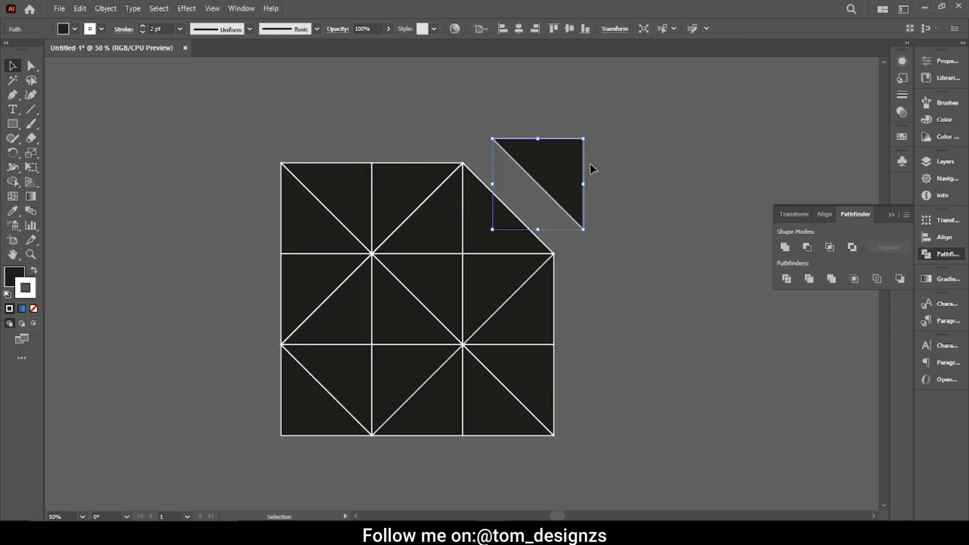
pyautogui.hotkey('ctrl', 'z')
pyautogui.click(674, 262)
pyautogui.press('space')
pyautogui.moveTo(646, 316); pyautogui.dragTo(645, 310)
pyautogui.scroll(2, 642, 310)
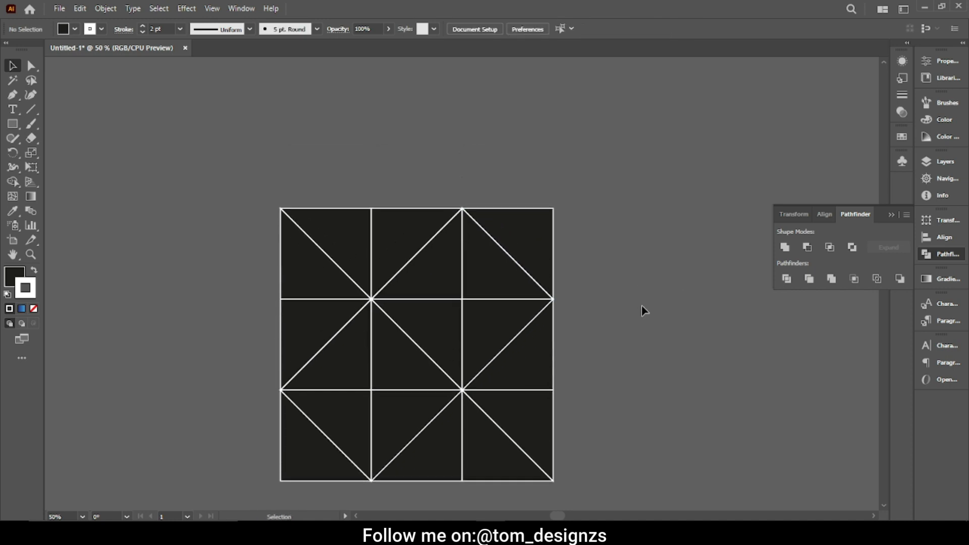
pyautogui.click(890, 215)
pyautogui.scroll(-2, 682, 302)
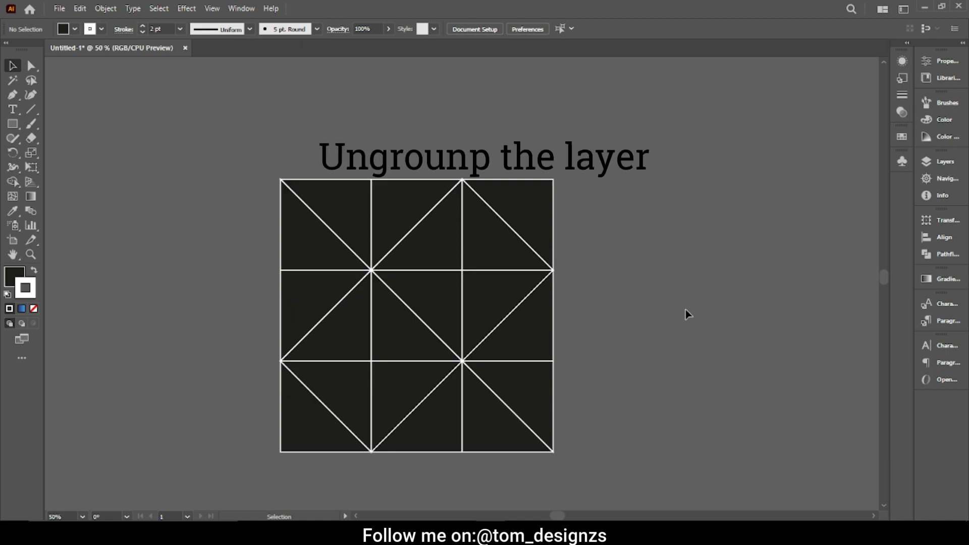
pyautogui.scroll(1, 691, 312)
pyautogui.moveTo(181, 166); pyautogui.dragTo(337, 357)
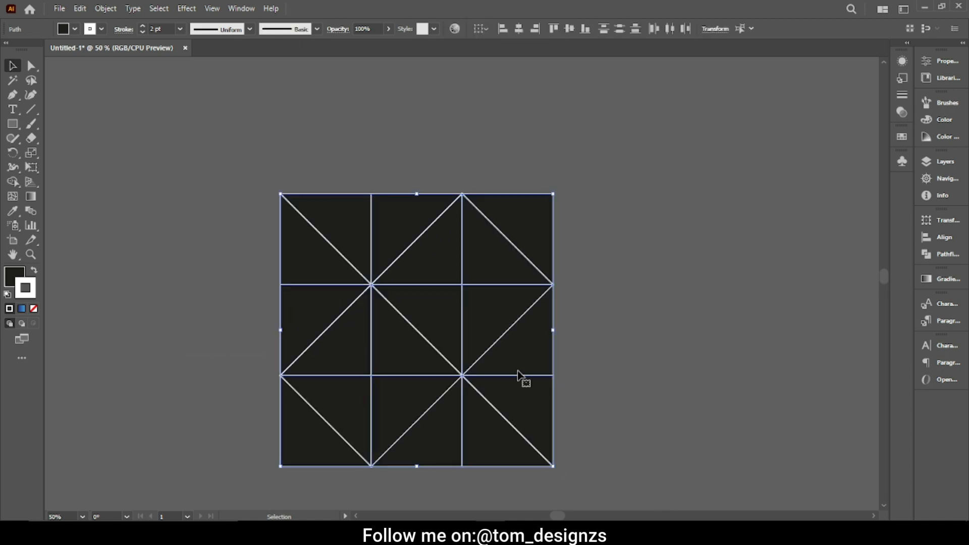
pyautogui.click(661, 292)
pyautogui.doubleClick(290, 244)
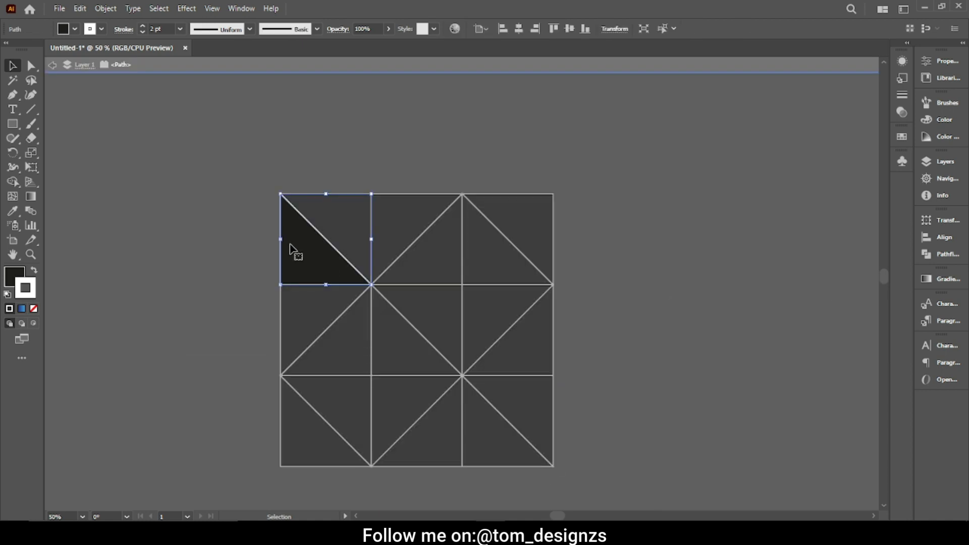
pyautogui.click(666, 243)
pyautogui.doubleClick(255, 242)
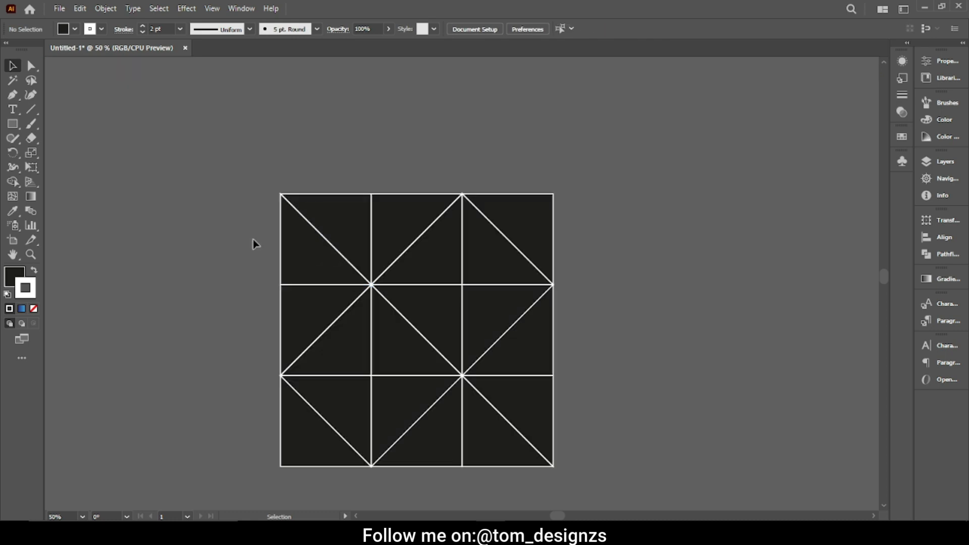
# Step: Move the lower triangle of the grid's top-left square outward and undo the move
pyautogui.click(344, 227)
pyautogui.moveTo(296, 253); pyautogui.dragTo(251, 253)
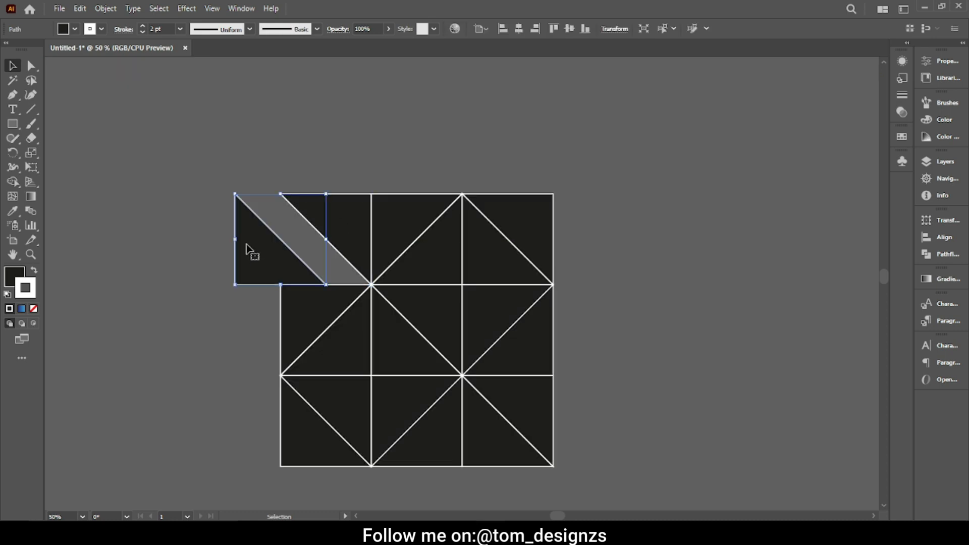
pyautogui.hotkey('ctrl', 'z')
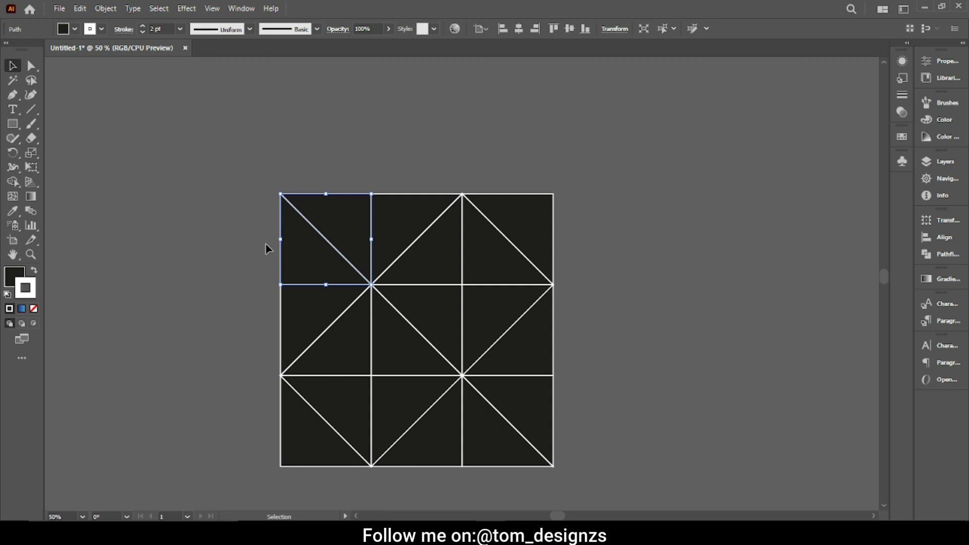
pyautogui.click(617, 268)
pyautogui.scroll(1, 617, 268)
pyautogui.scroll(-2, 617, 270)
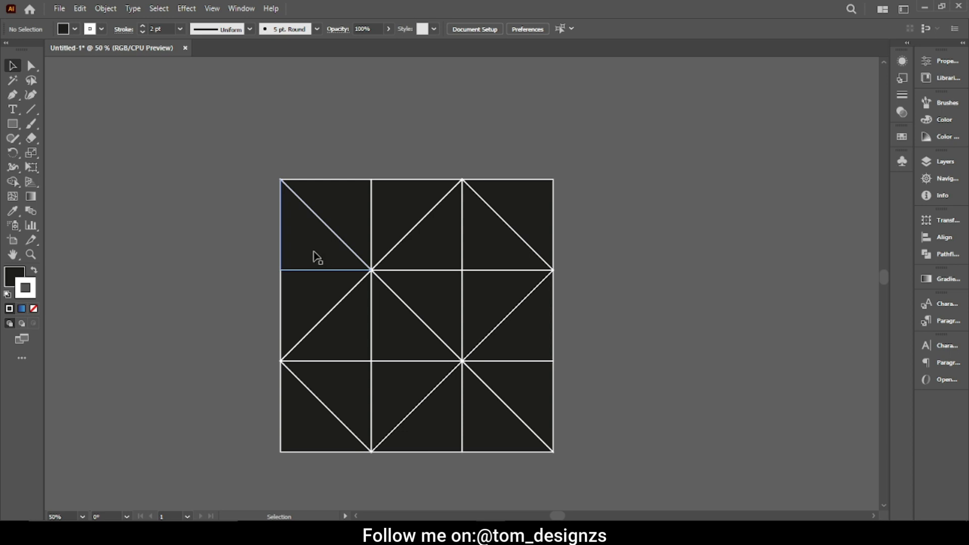
# Step: Set the fill brightness to 67% for the top row's lower triangles in the left and middle squares and upper triangle in the right square
pyautogui.click(301, 264)
pyautogui.click(418, 259)
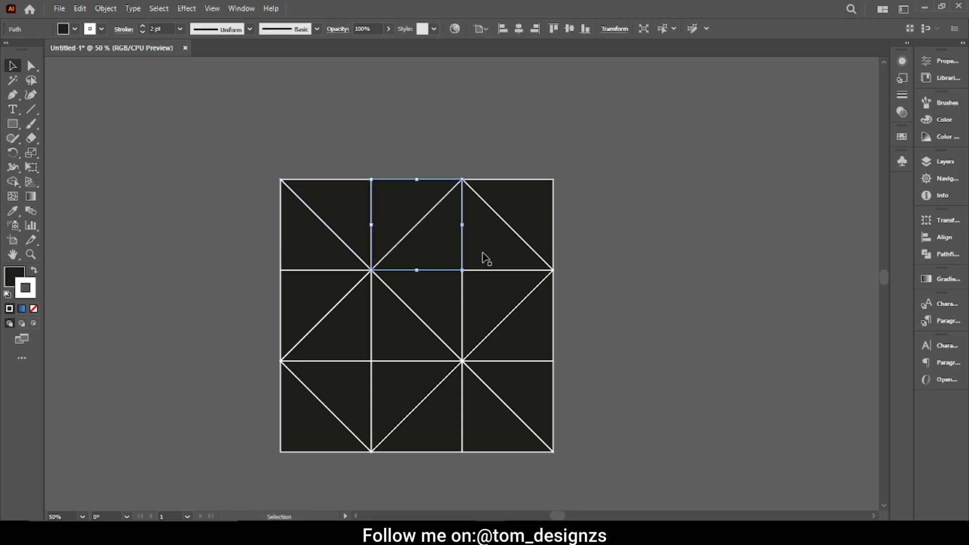
pyautogui.keyDown('shift'); pyautogui.click(332, 239); pyautogui.keyUp('shift')
pyautogui.keyDown('shift'); pyautogui.click(515, 216); pyautogui.keyUp('shift')
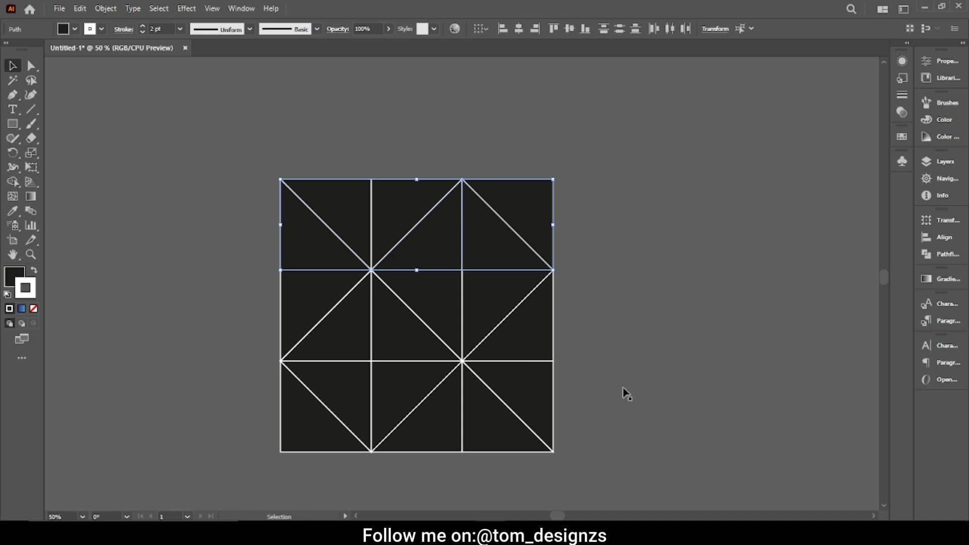
pyautogui.click(15, 276)
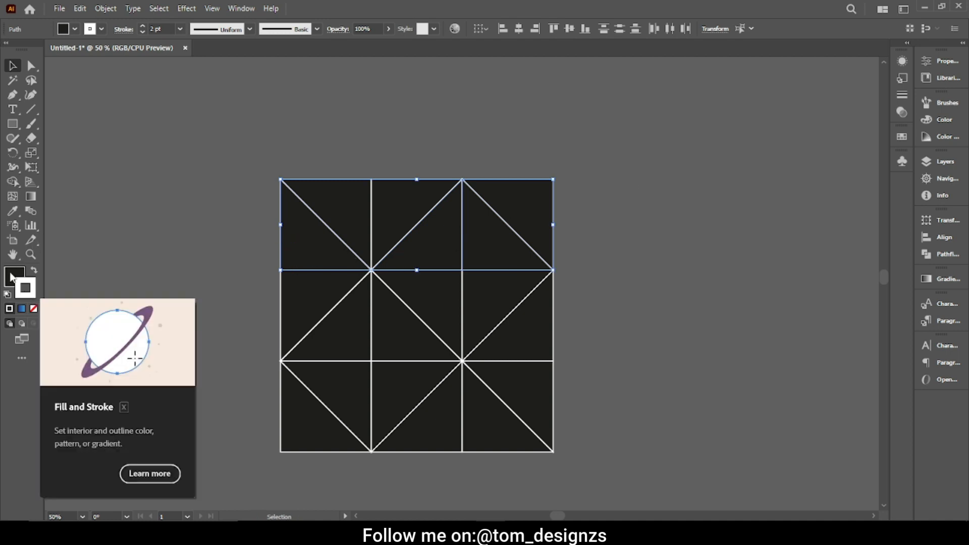
pyautogui.doubleClick(15, 276)
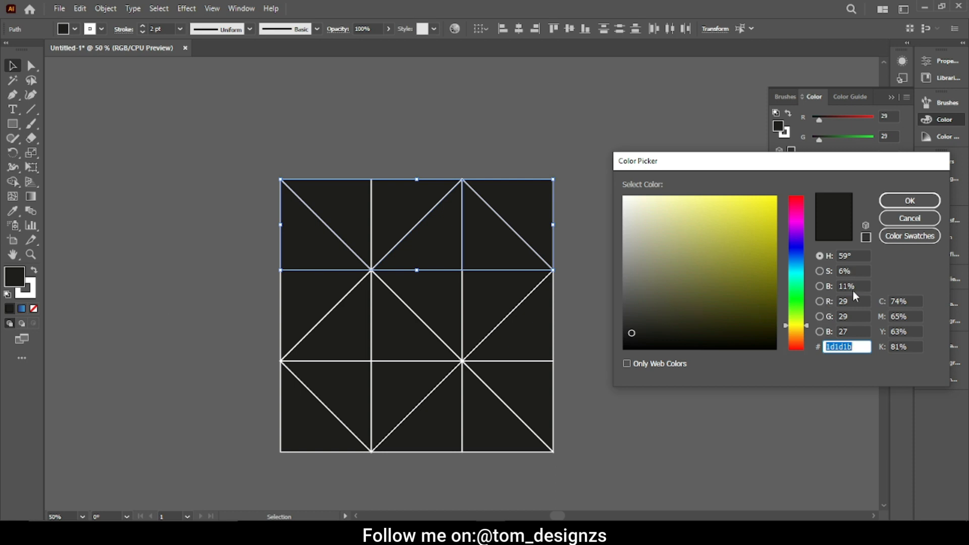
pyautogui.click(834, 287)
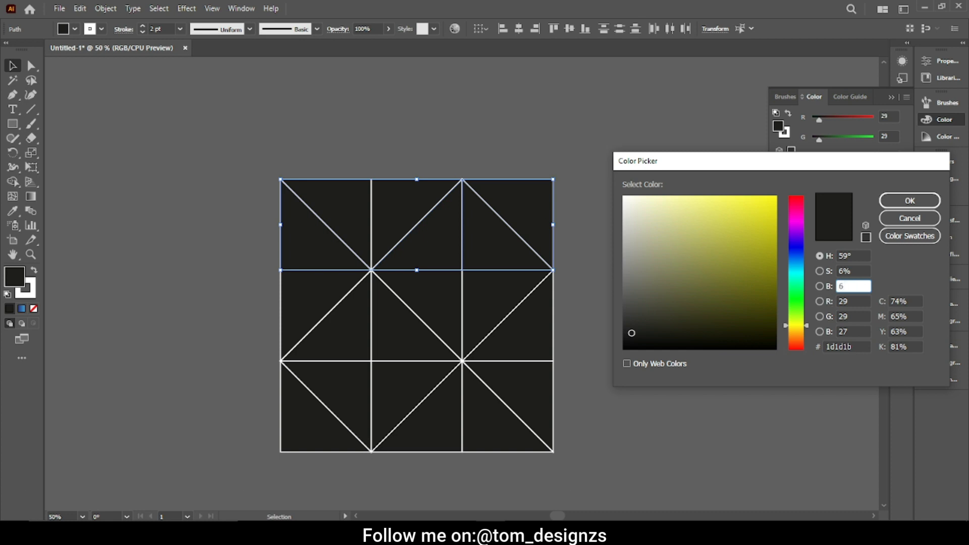
pyautogui.press('Return')
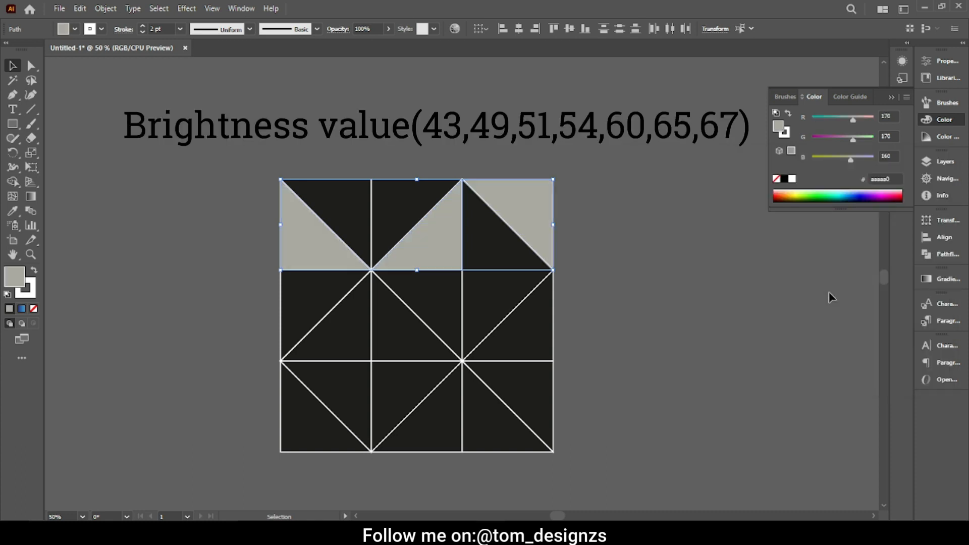
# Step: Set the fill brightness of the three remaining dark triangles in the grid's top row to 65%
pyautogui.click(341, 224)
pyautogui.keyDown('ctrl'); pyautogui.click(405, 212); pyautogui.keyUp('ctrl')
pyautogui.keyDown('shift'); pyautogui.click(368, 220); pyautogui.keyUp('shift')
pyautogui.keyDown('shift'); pyautogui.click(508, 263); pyautogui.keyUp('shift')
pyautogui.doubleClick(14, 279)
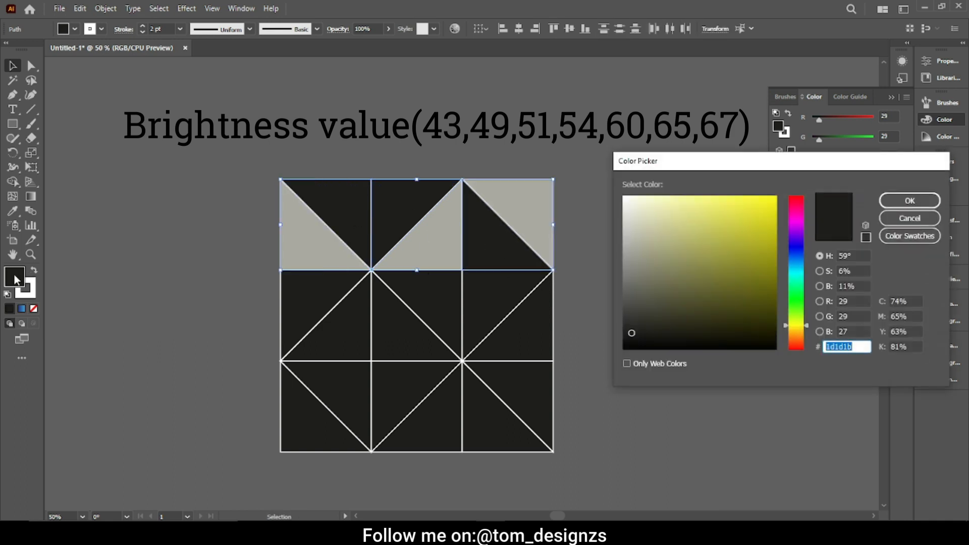
pyautogui.click(861, 286)
pyautogui.write('65')
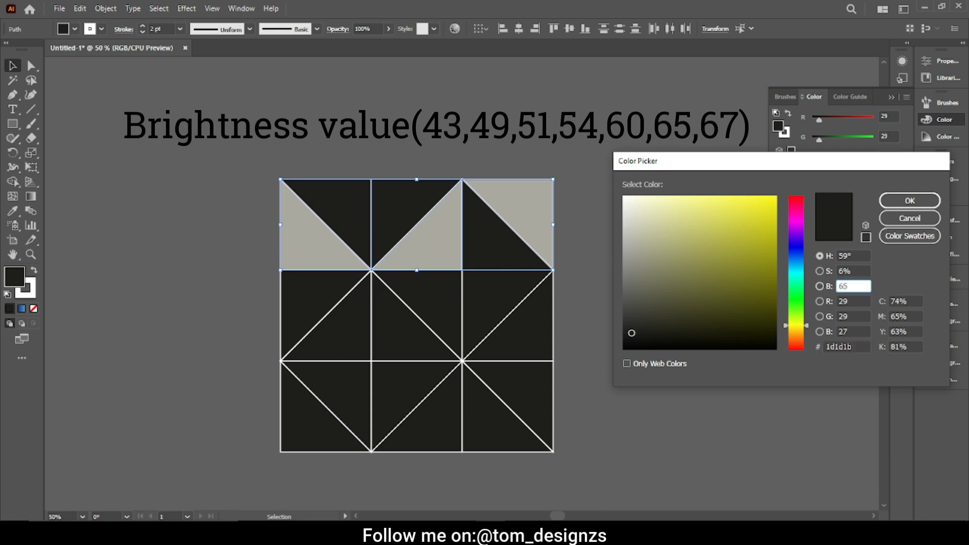
pyautogui.press('Return')
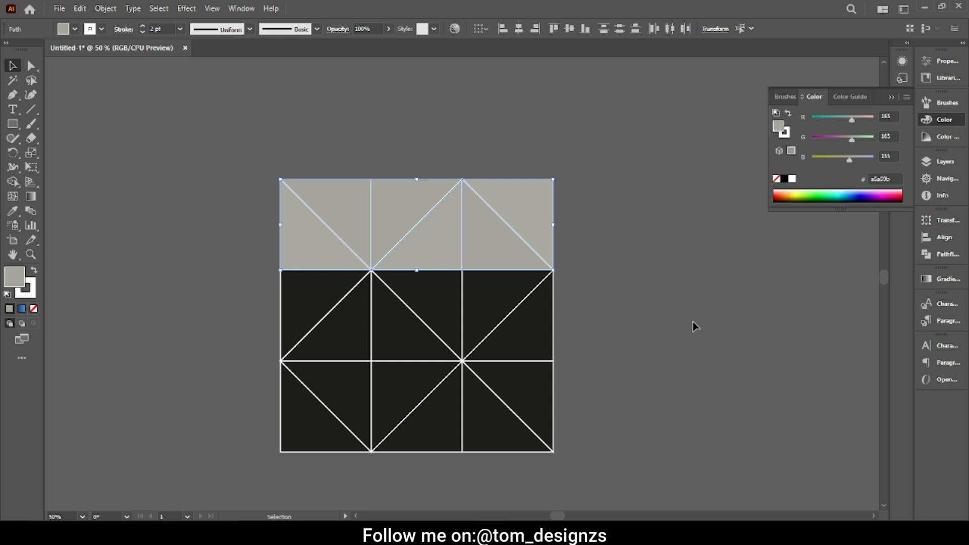
pyautogui.click(694, 325)
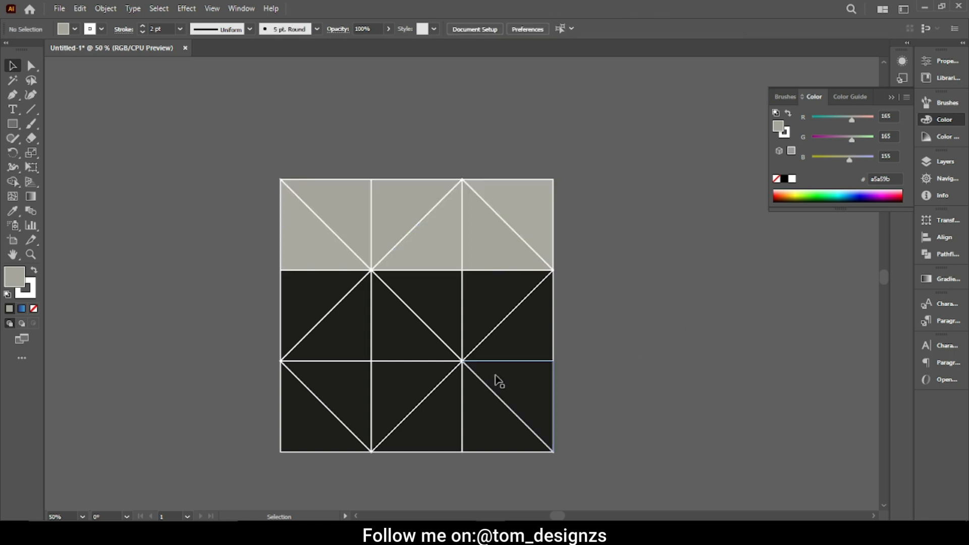
# Step: Set the fill brightness to 60% for the upper triangles of the middle row's left and center squares
pyautogui.press('a')
pyautogui.click(323, 311)
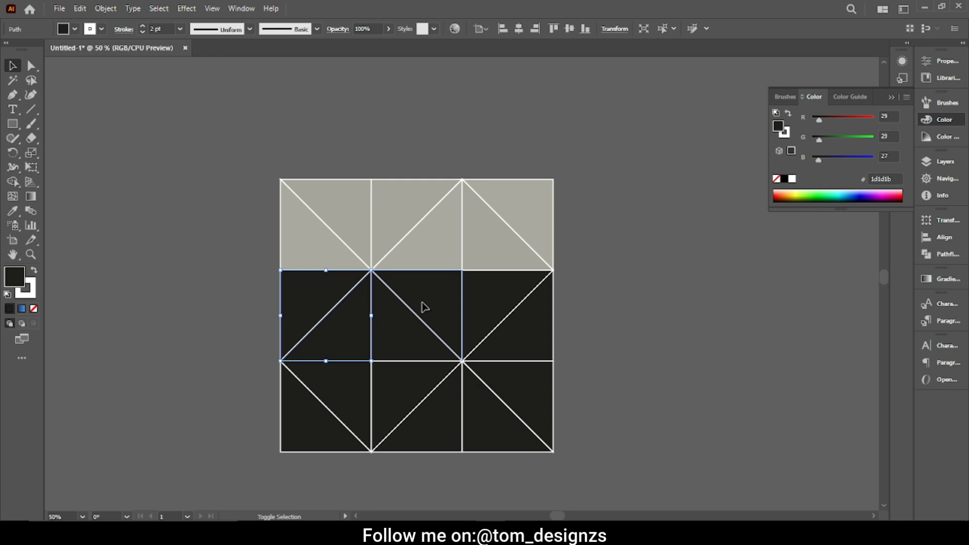
pyautogui.keyDown('shift'); pyautogui.click(424, 307); pyautogui.keyUp('shift')
pyautogui.doubleClick(18, 287)
pyautogui.click(853, 286)
pyautogui.write('60')
pyautogui.press('Return')
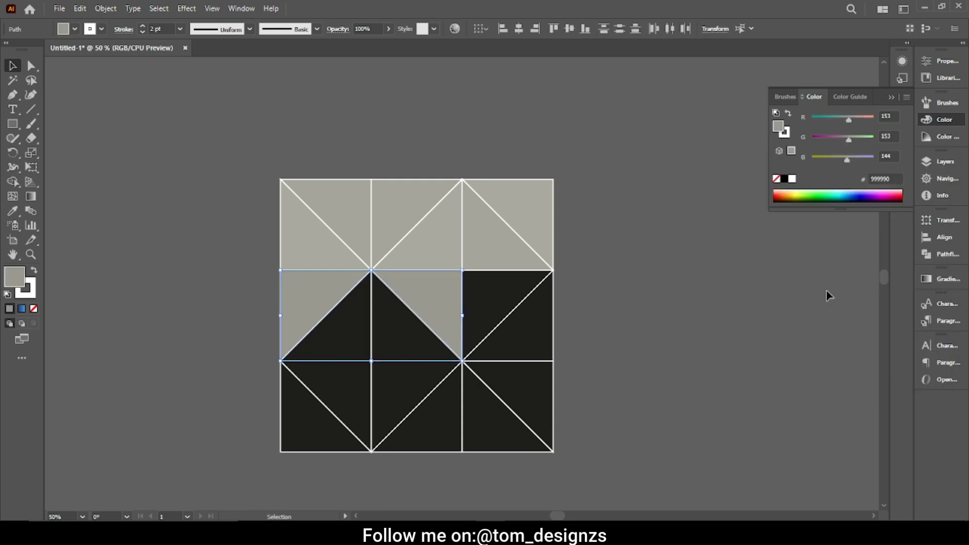
pyautogui.click(667, 319)
# Step: Set the fill brightness to 54% for the middle row's lower triangle in the left square and upper triangle in the right square
pyautogui.keyDown('shift'); pyautogui.click(351, 328); pyautogui.keyUp('shift')
pyautogui.keyDown('shift'); pyautogui.click(411, 342); pyautogui.keyUp('shift')
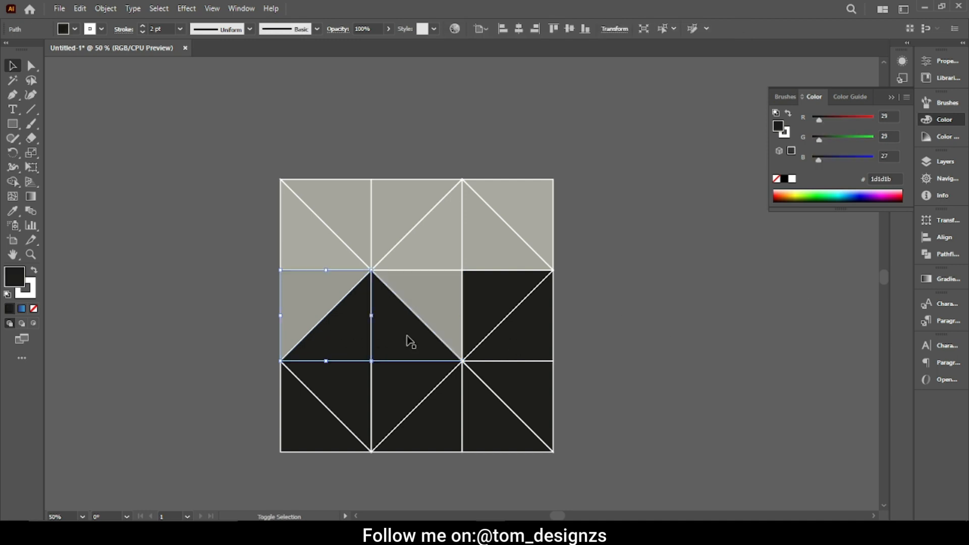
pyautogui.keyDown('shift'); pyautogui.click(503, 314); pyautogui.keyUp('shift')
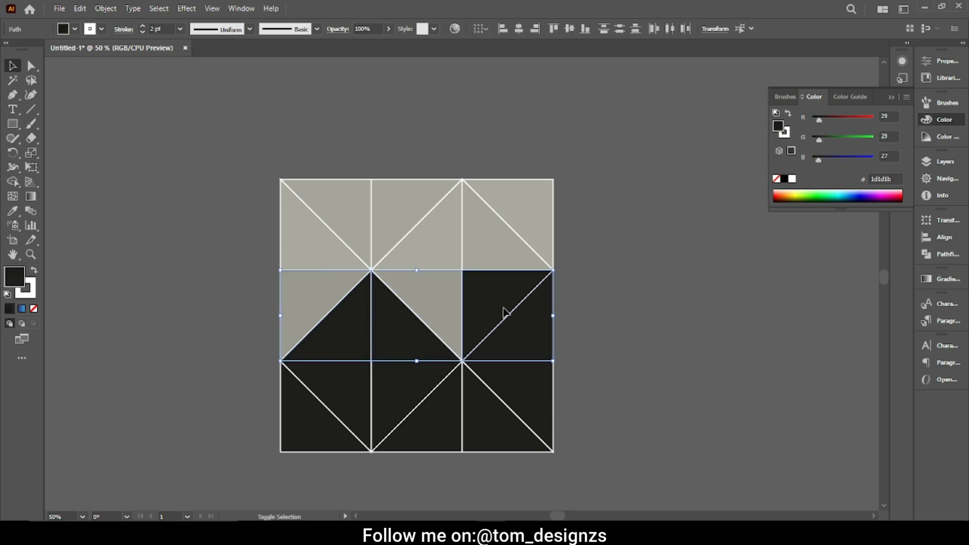
pyautogui.doubleClick(20, 281)
pyautogui.click(830, 286)
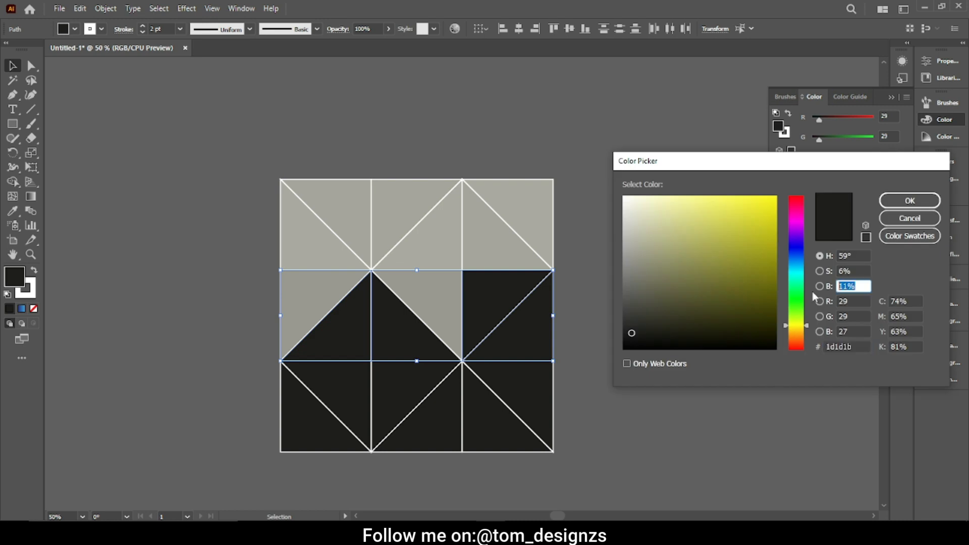
pyautogui.write('54')
pyautogui.press('Return')
pyautogui.click(707, 380)
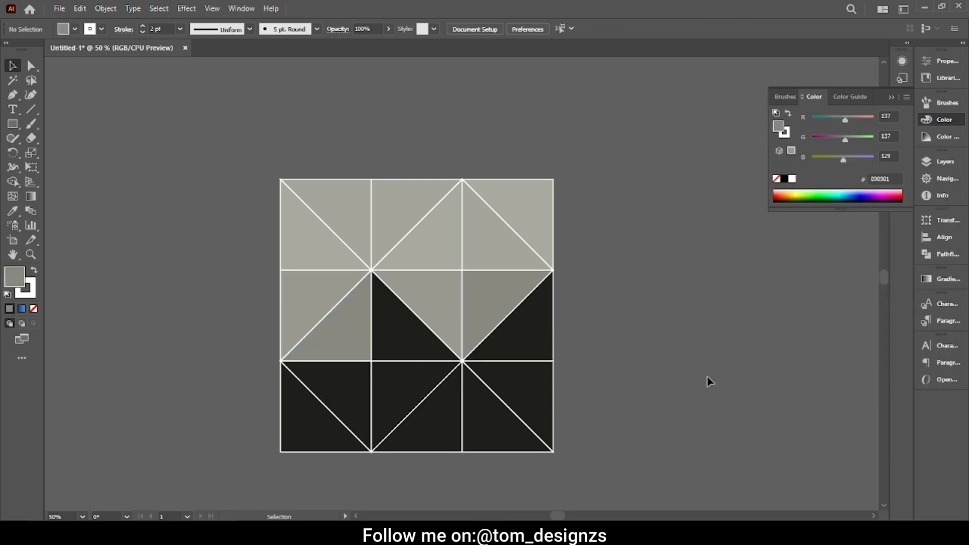
# Step: Set the fill brightness to 51% for the lower triangles of the middle row's center and right squares
pyautogui.click(392, 328)
pyautogui.keyDown('shift'); pyautogui.click(524, 352); pyautogui.keyUp('shift')
pyautogui.doubleClick(8, 284)
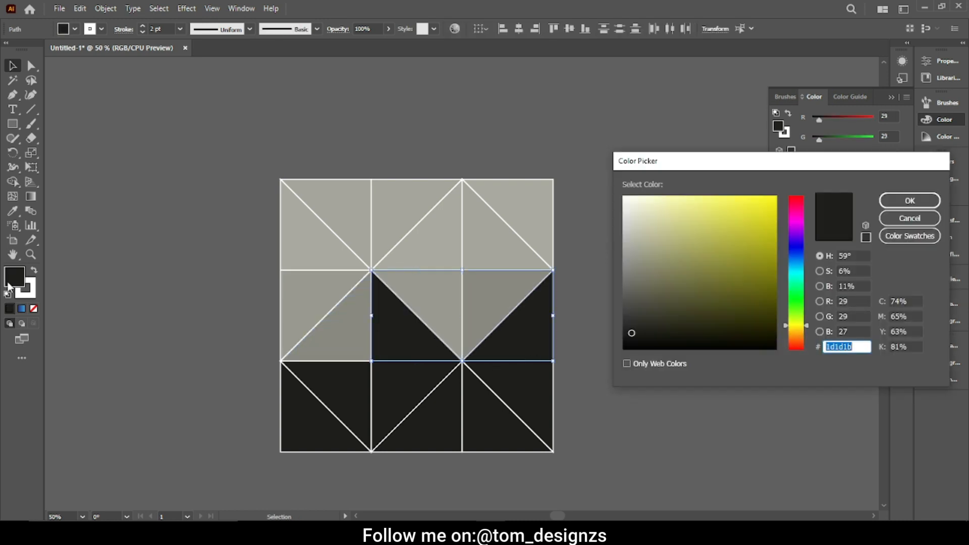
pyautogui.click(854, 286)
pyautogui.write('51')
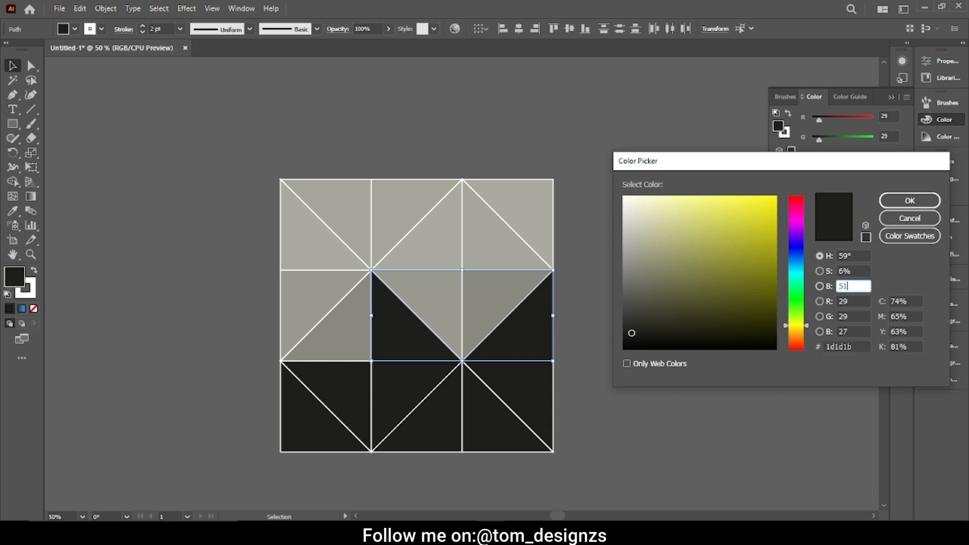
pyautogui.press('Return')
pyautogui.click(760, 320)
# Step: Set the fill brightness to 43% for the upper triangles of the bottom row's center and right squares
pyautogui.scroll(-1, 340, 284)
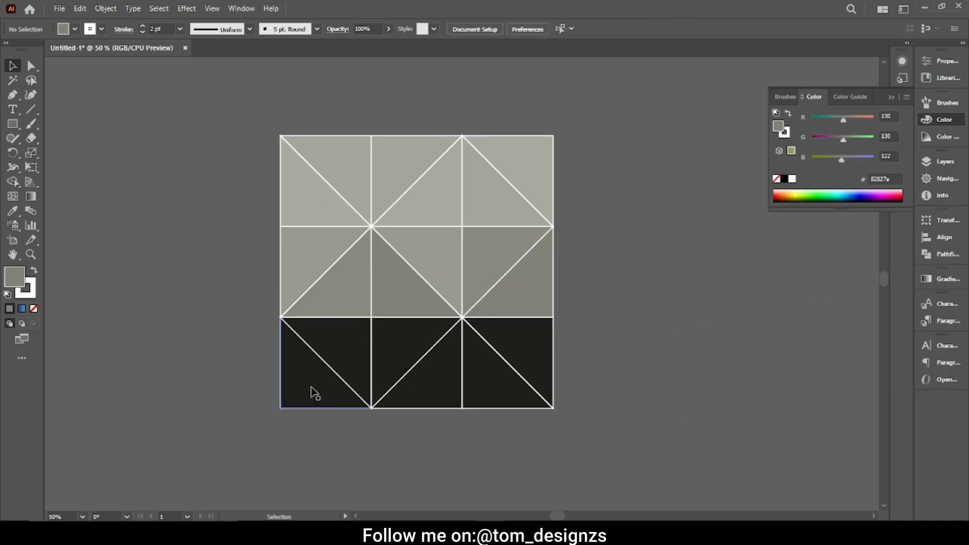
pyautogui.click(401, 367)
pyautogui.keyDown('shift'); pyautogui.click(532, 366); pyautogui.keyUp('shift')
pyautogui.doubleClick(14, 277)
pyautogui.click(854, 286)
pyautogui.write('43')
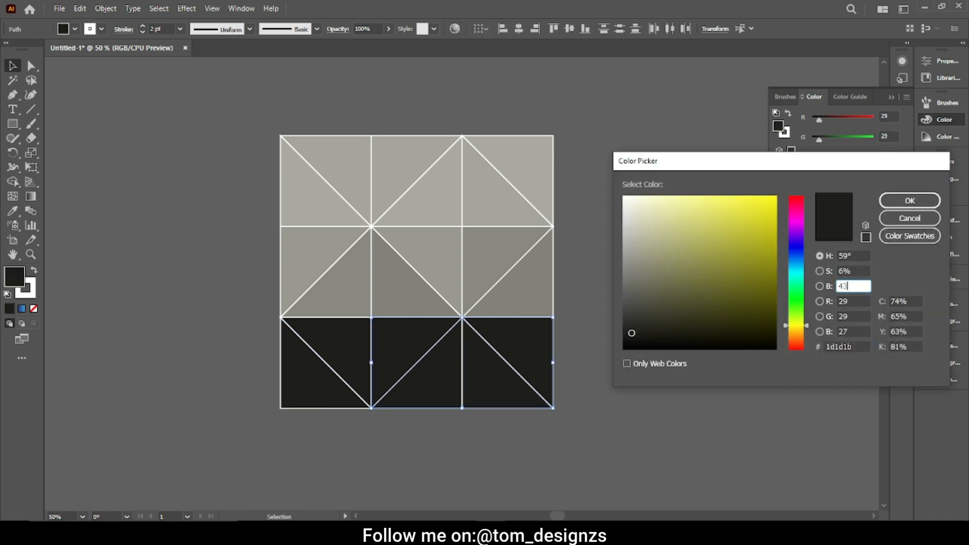
pyautogui.press('Return')
pyautogui.click(686, 359)
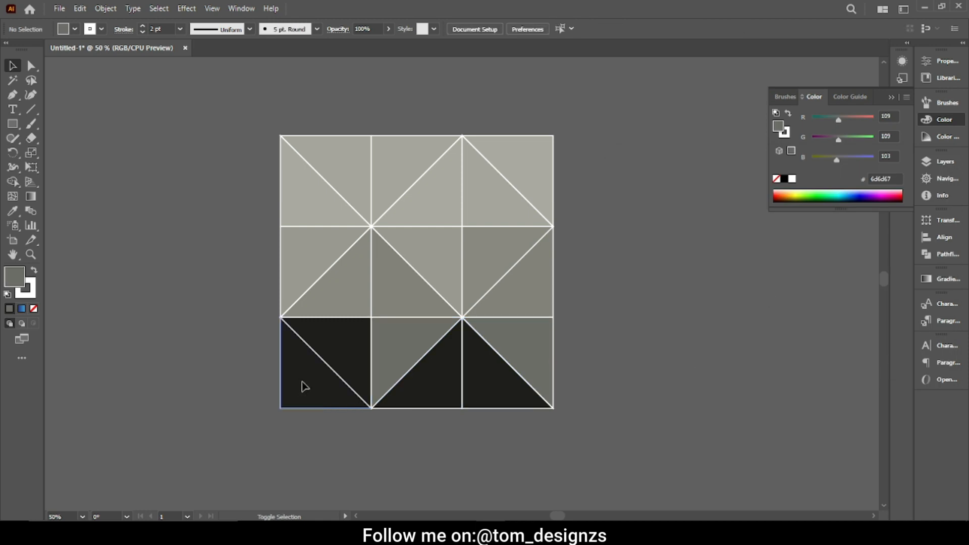
# Step: Set the fill brightness to 49% for the lower triangles of the bottom row's left and center squares
pyautogui.click(303, 385)
pyautogui.keyDown('shift'); pyautogui.click(430, 395); pyautogui.keyUp('shift')
pyautogui.doubleClick(14, 277)
pyautogui.click(855, 286)
pyautogui.write('49')
pyautogui.press('Return')
# Step: Set the fill brightness to 51% for the bottom row's upper triangle in the left square and lower triangle in the right square
pyautogui.click(352, 365)
pyautogui.keyDown('shift'); pyautogui.click(485, 387); pyautogui.keyUp('shift')
pyautogui.doubleClick(18, 278)
pyautogui.moveTo(854, 286); pyautogui.dragTo(814, 287)
pyautogui.write('51')
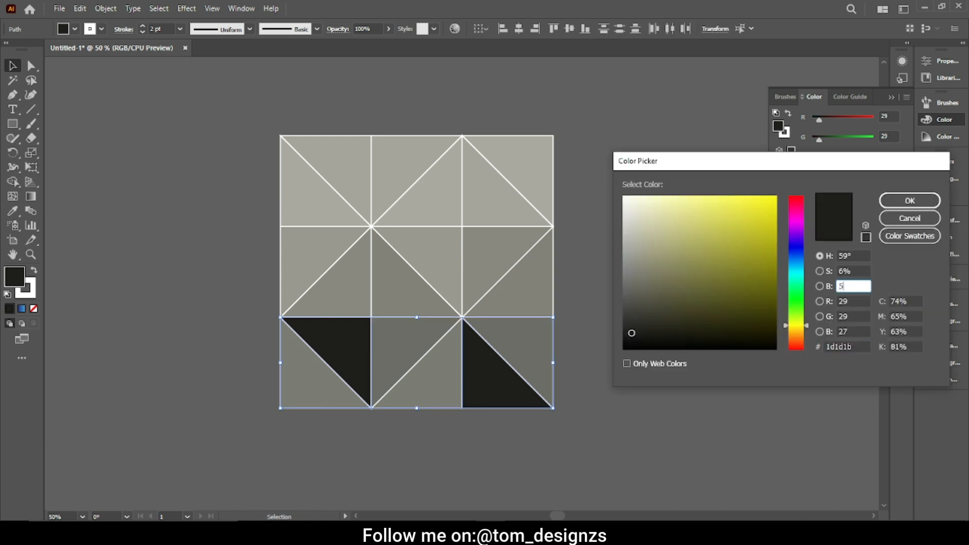
pyautogui.press('Return')
pyautogui.click(699, 331)
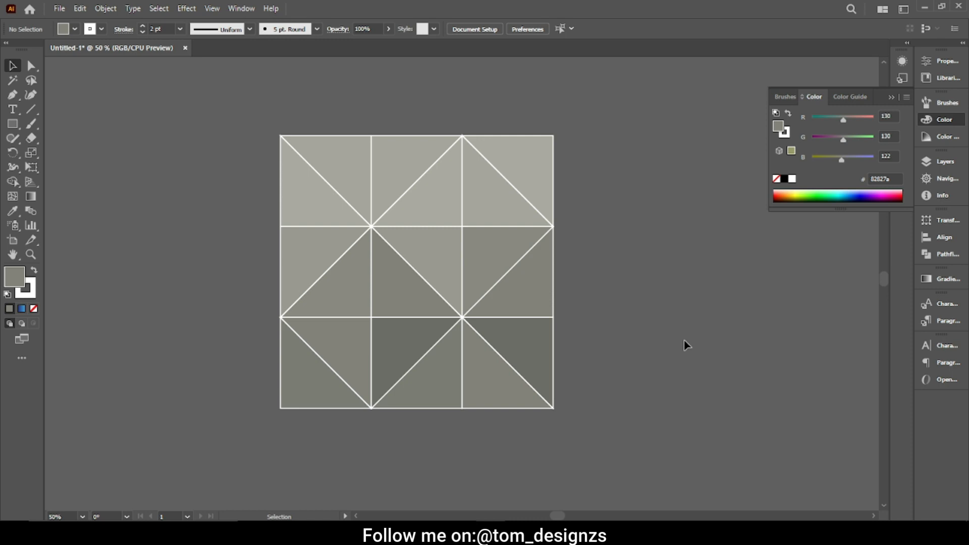
# Step: Group all the grey triangles of the 3 × 3 grid into one object
pyautogui.moveTo(124, 89); pyautogui.dragTo(652, 462)
pyautogui.rightClick(429, 217)
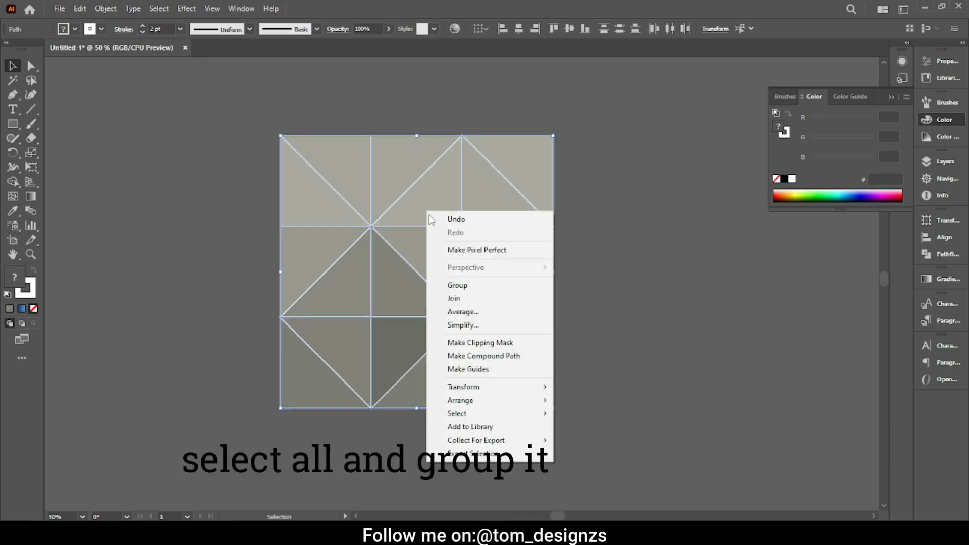
pyautogui.click(473, 286)
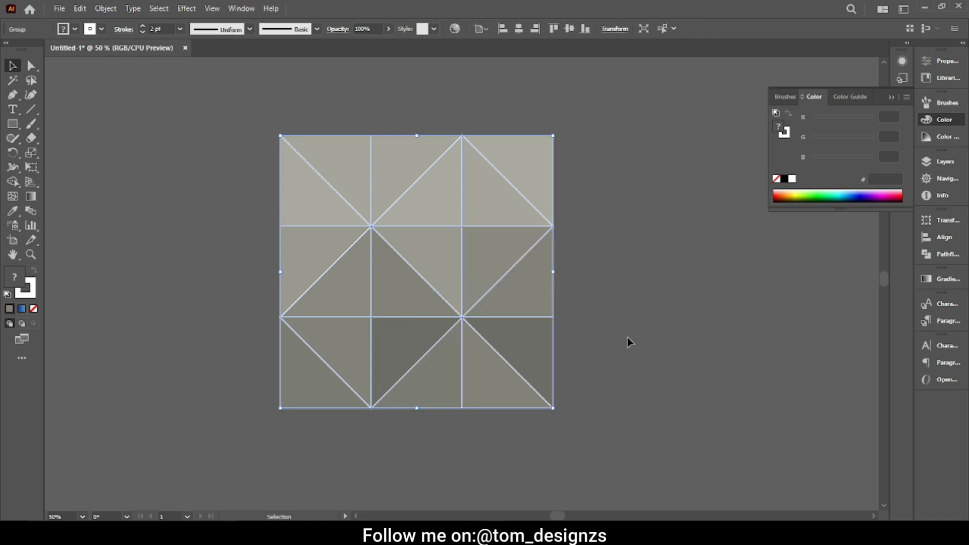
pyautogui.scroll(-1, 627, 343)
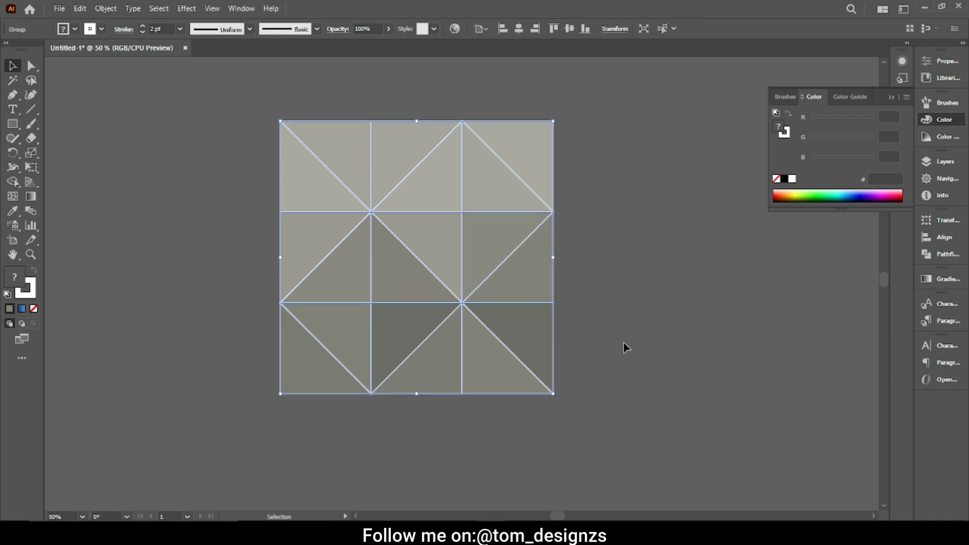
pyautogui.click(623, 344)
# Step: Make a new pattern swatch from the grouped triangle grid using Pattern Options
pyautogui.scroll(-1, 624, 345)
pyautogui.moveTo(659, 337); pyautogui.dragTo(461, 259)
pyautogui.moveTo(147, 126); pyautogui.dragTo(438, 409)
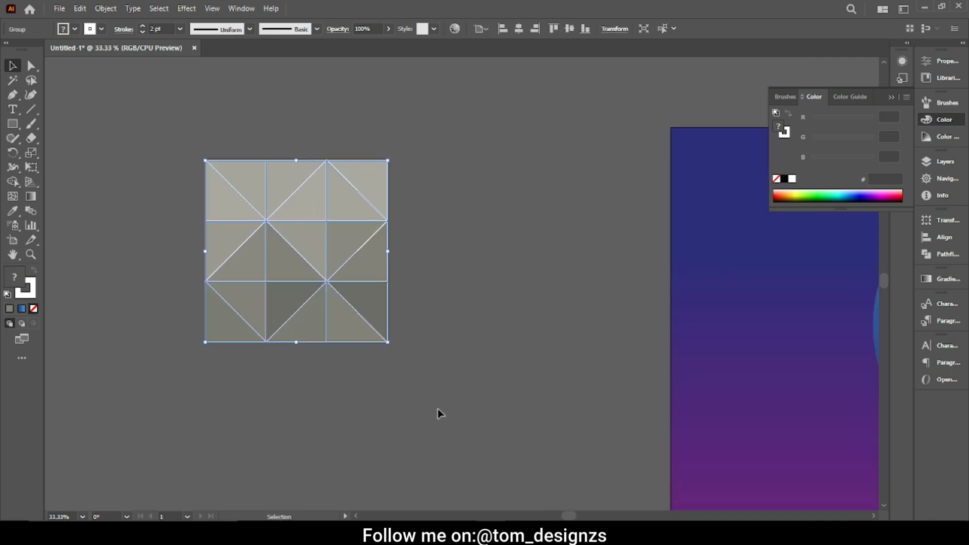
pyautogui.click(241, 8)
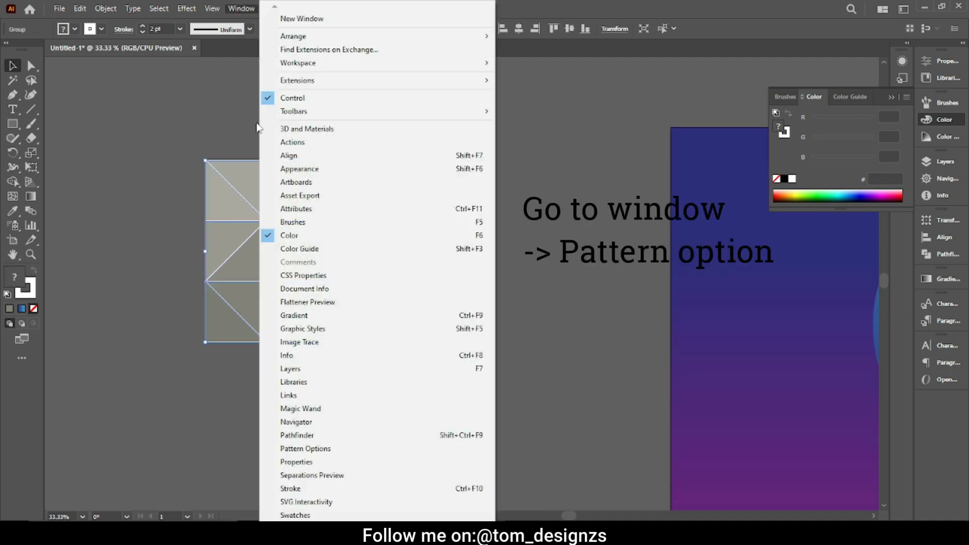
pyautogui.click(340, 450)
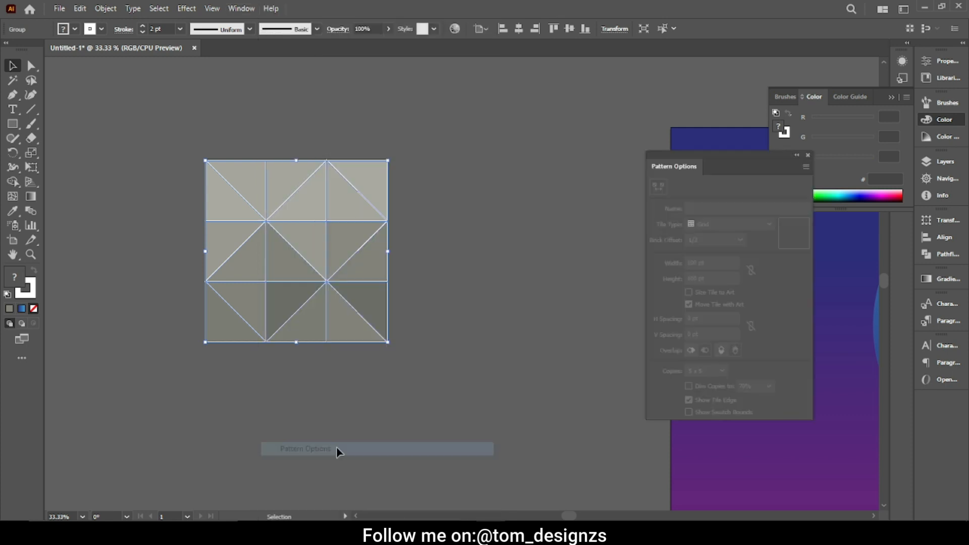
pyautogui.click(804, 167)
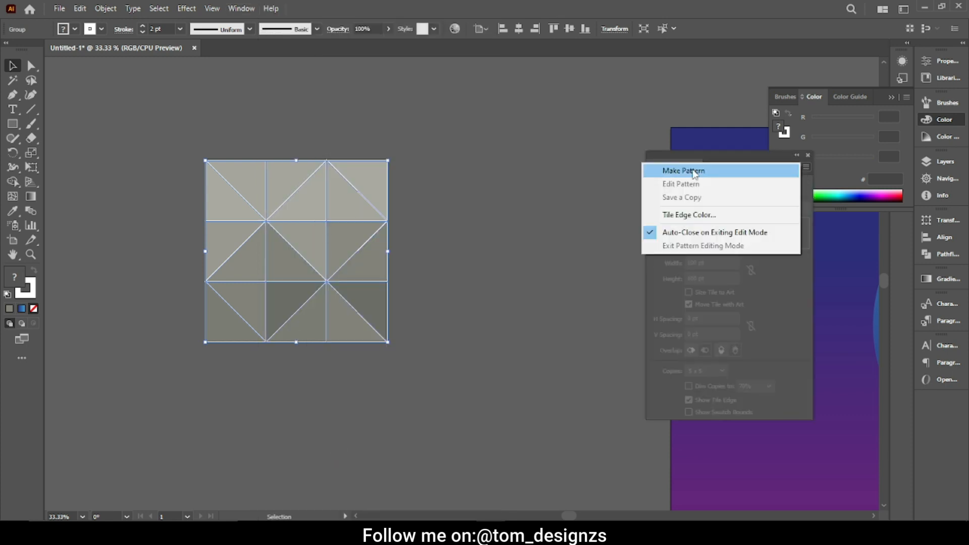
pyautogui.click(684, 172)
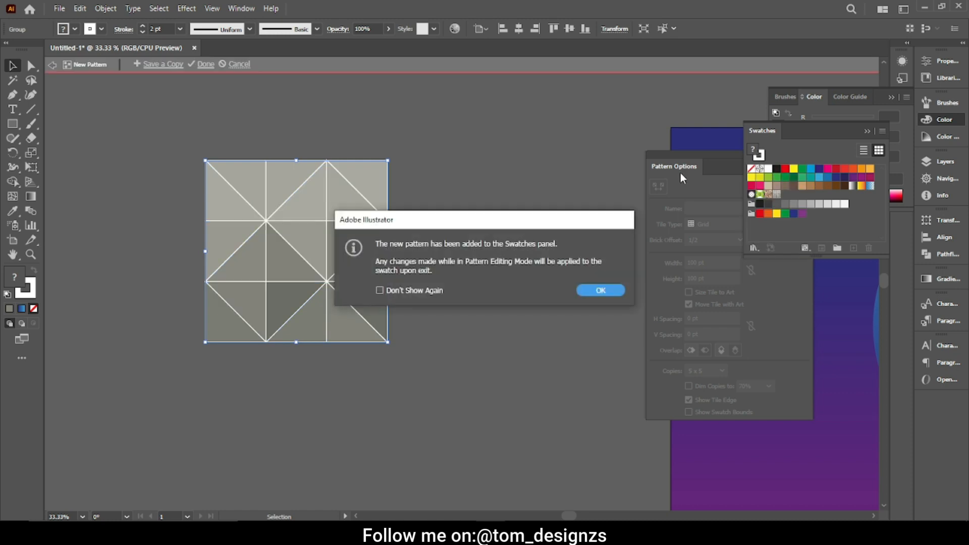
pyautogui.click(603, 291)
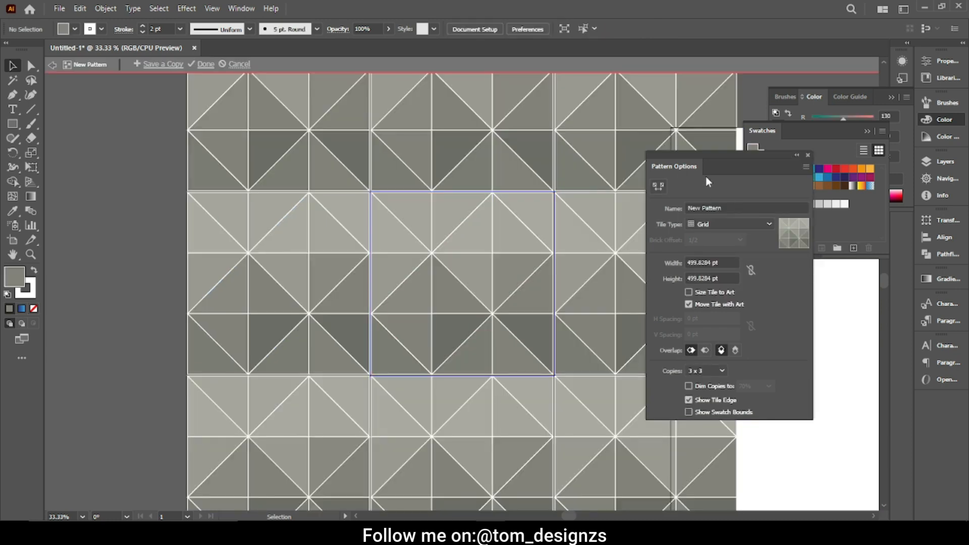
# Step: Link the pattern tile's width and height and set both to 495 pt
pyautogui.scroll(3, 560, 199)
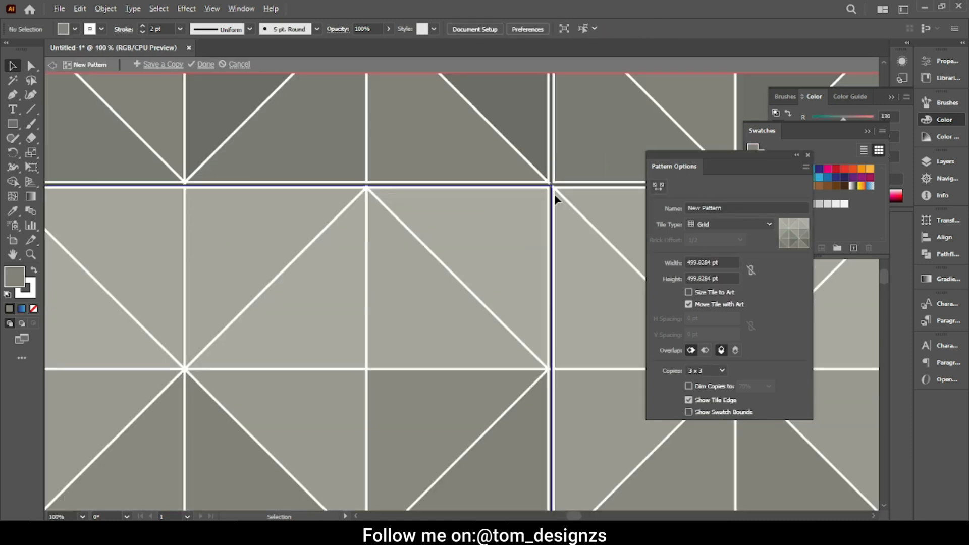
pyautogui.click(751, 270)
pyautogui.click(720, 261)
pyautogui.hotkey('ctrl', 'a')
pyautogui.write('497')
pyautogui.press('Return')
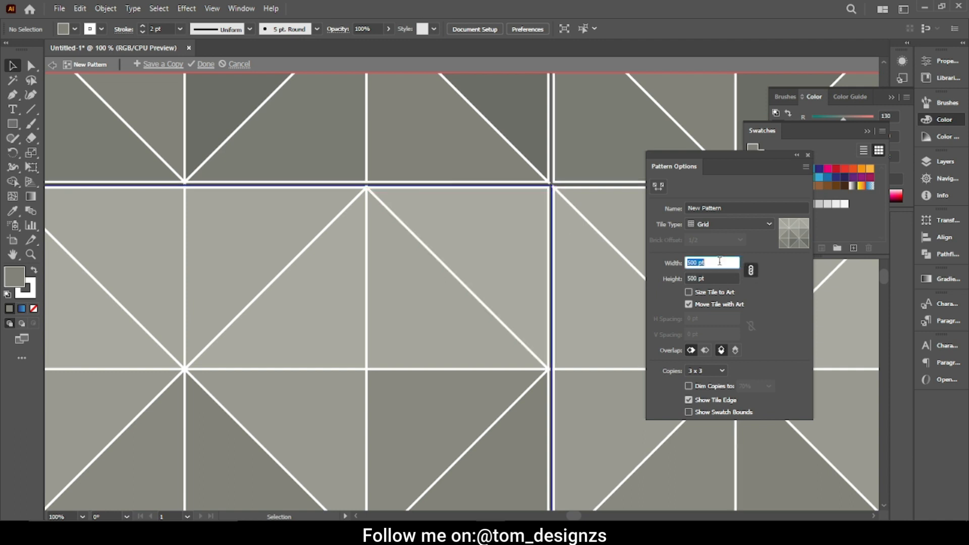
pyautogui.press('Down')
pyautogui.press('Down')
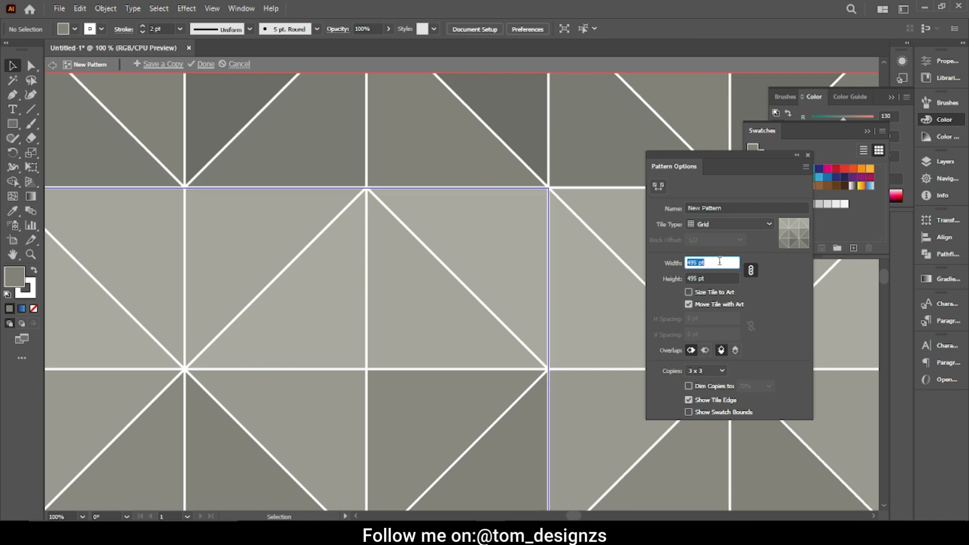
# Step: Check the tile seams up close and finish editing the pattern, keeping the changes
pyautogui.scroll(4, 547, 186)
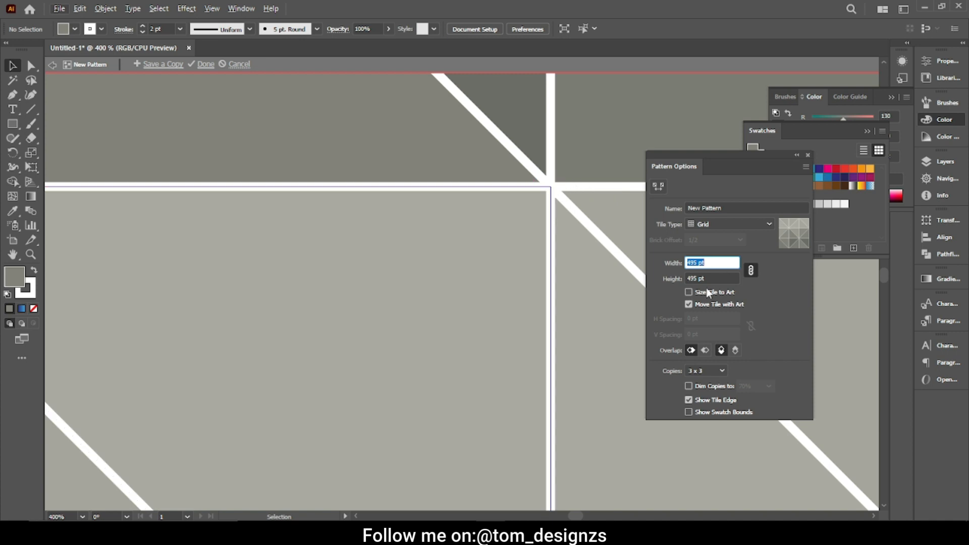
pyautogui.scroll(-5, 530, 287)
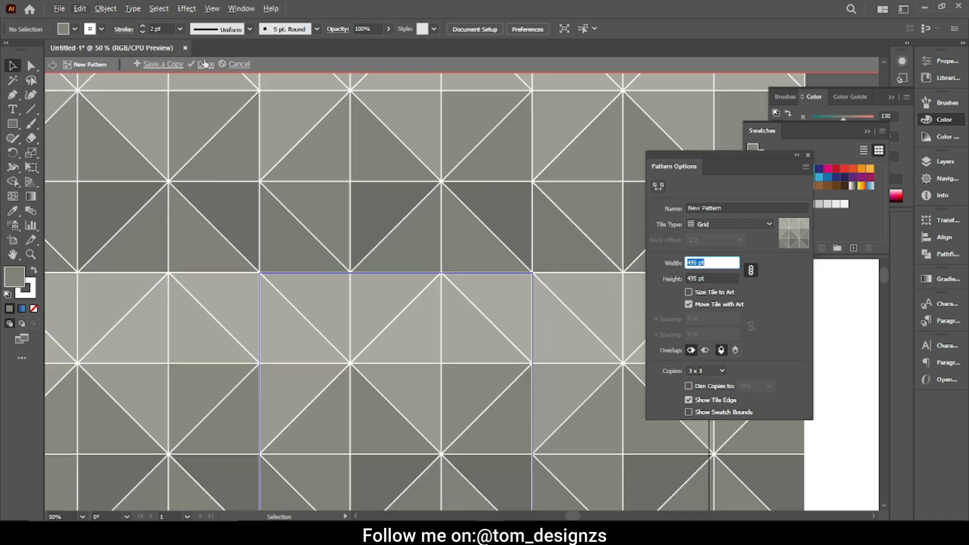
pyautogui.click(201, 64)
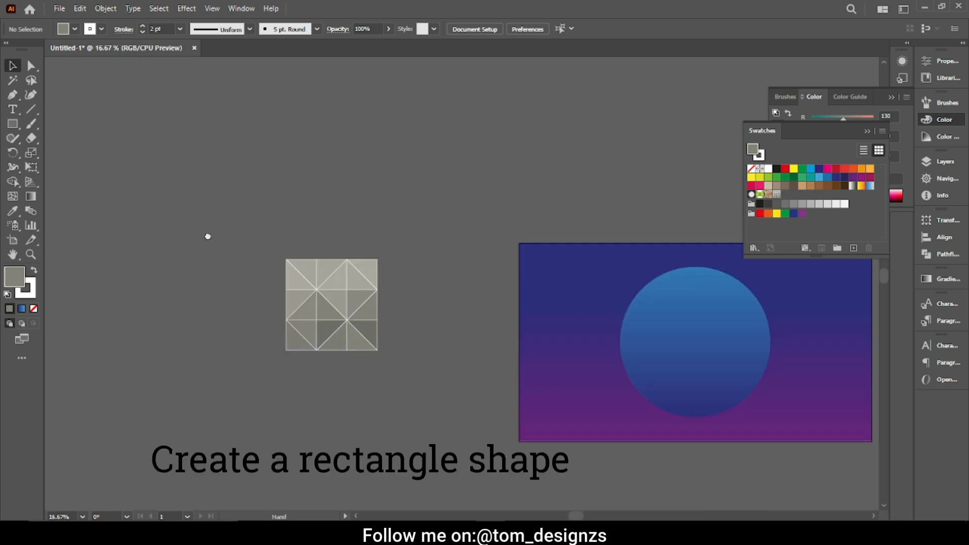
# Step: Draw a 1920 × 1080 pt rectangle covering the artboard and fill it with the new triangle pattern swatch
pyautogui.hscroll(6, 399, 280)
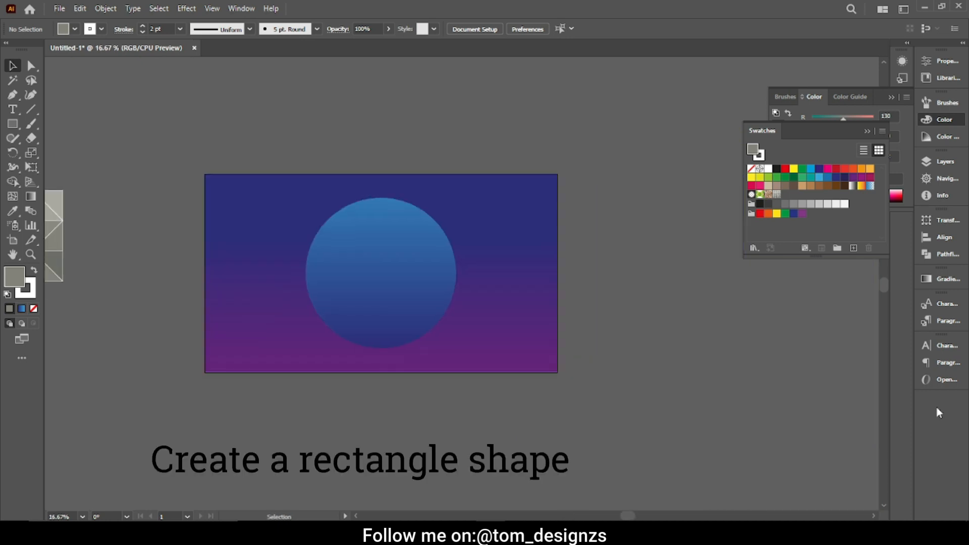
pyautogui.click(13, 126)
pyautogui.moveTo(205, 174); pyautogui.dragTo(547, 365)
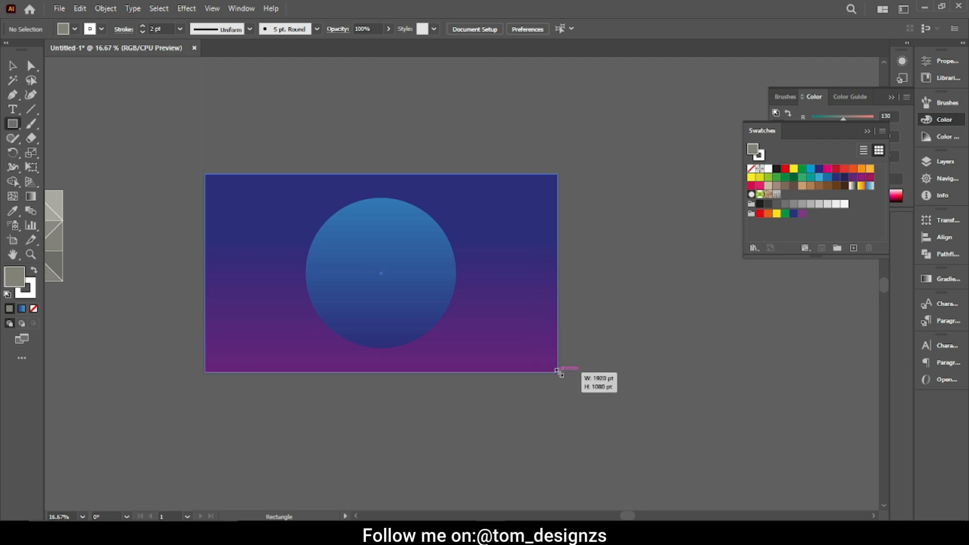
pyautogui.moveTo(558, 373); pyautogui.dragTo(558, 372)
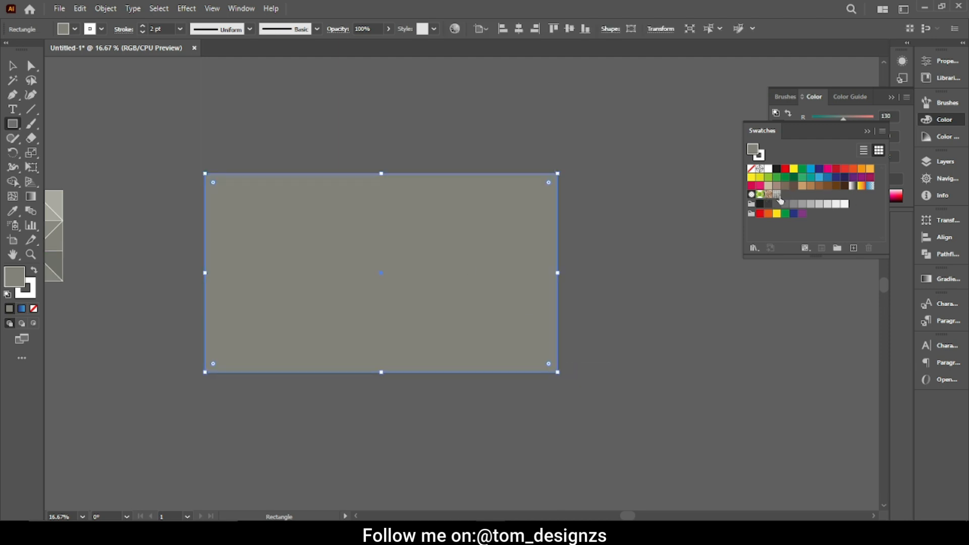
pyautogui.click(778, 194)
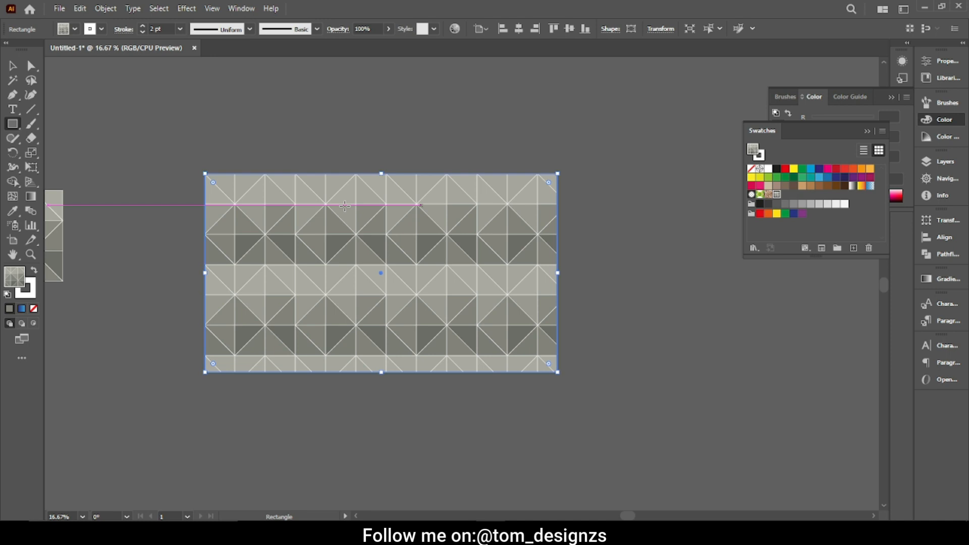
pyautogui.press('v')
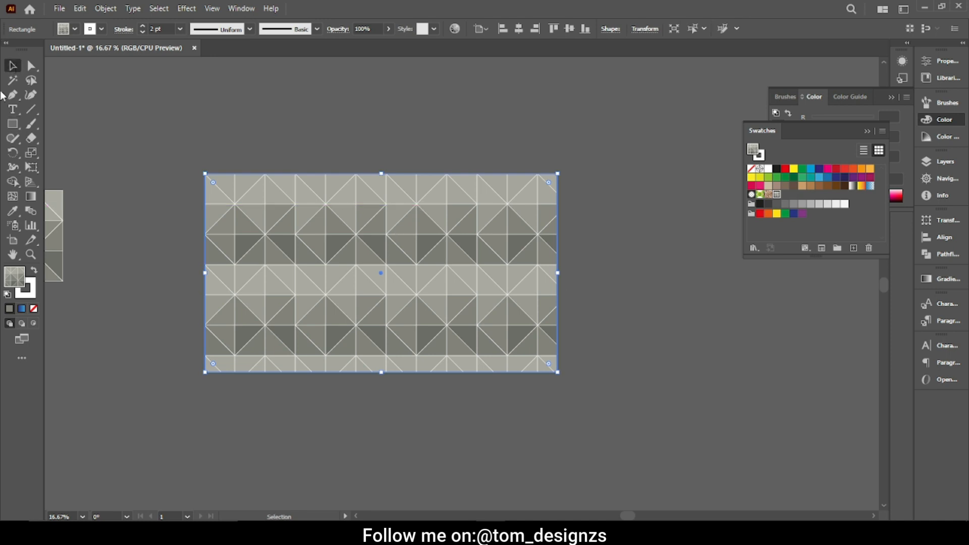
pyautogui.click(868, 131)
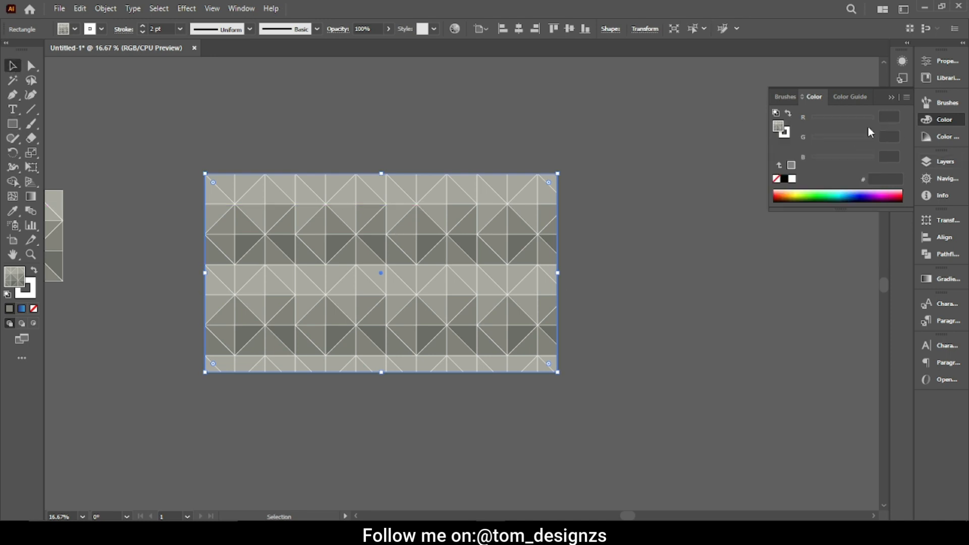
# Step: Set the whole patterned rectangle's blend mode to Overlay and deselect it
pyautogui.click(902, 61)
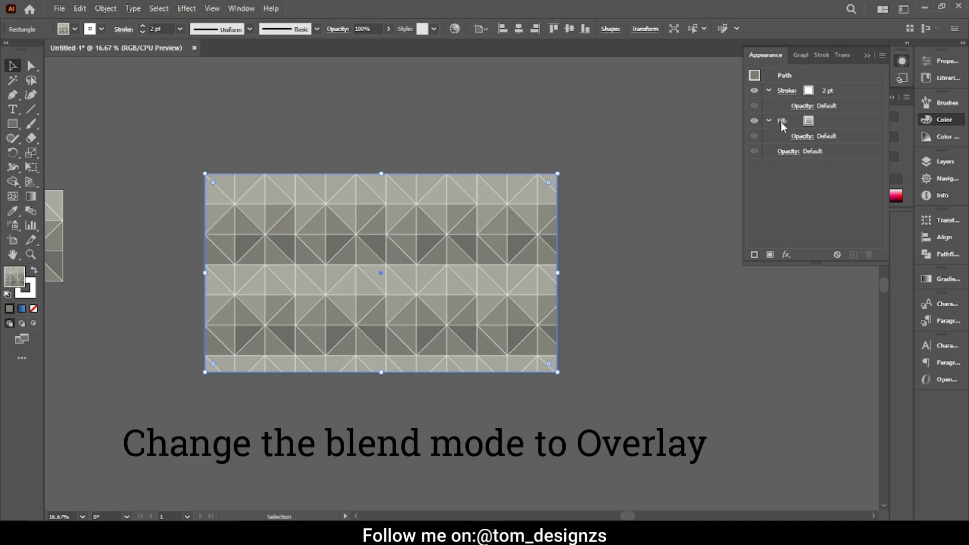
pyautogui.click(789, 151)
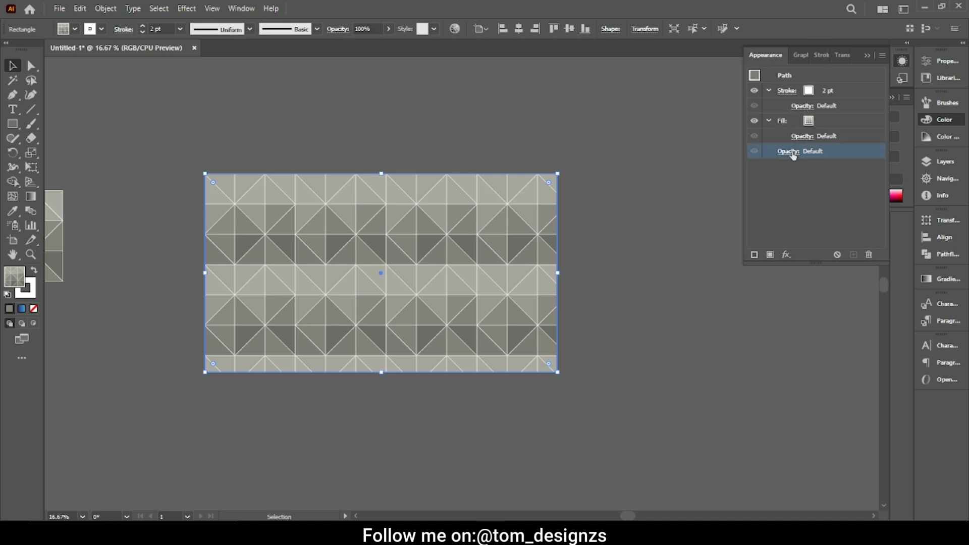
pyautogui.click(705, 175)
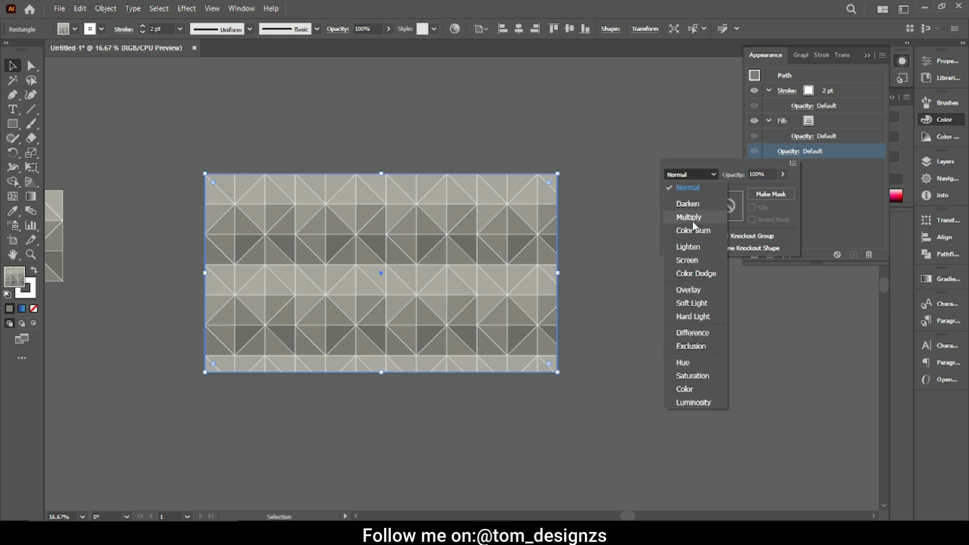
pyautogui.click(689, 290)
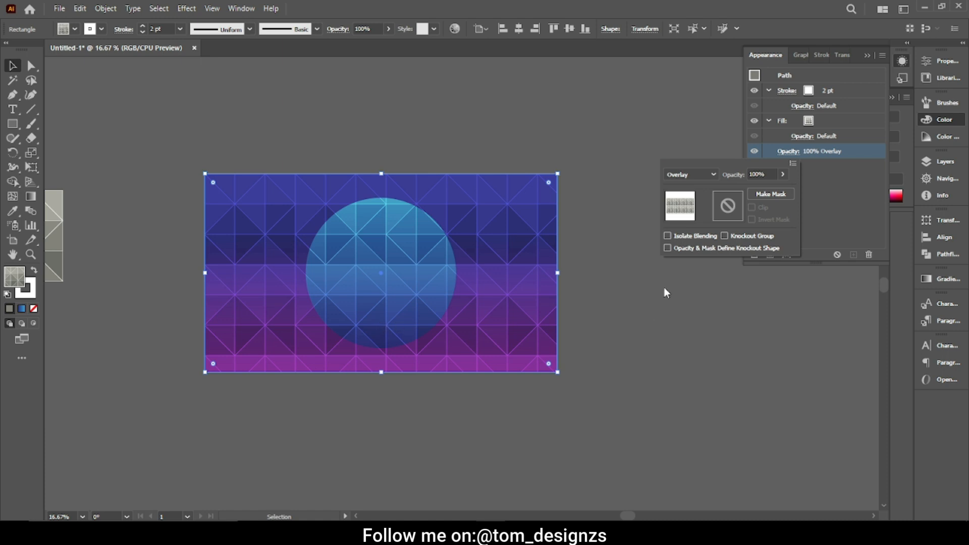
pyautogui.click(839, 181)
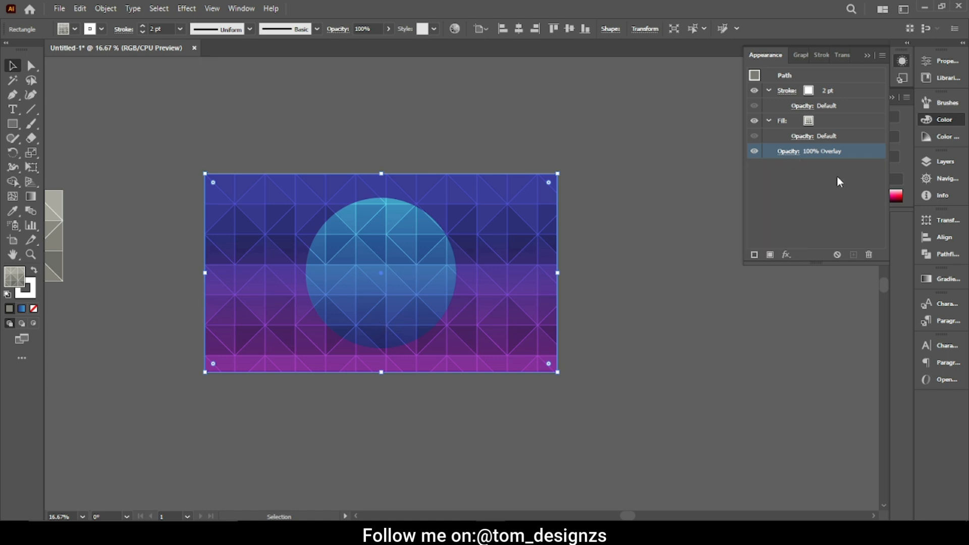
pyautogui.click(867, 55)
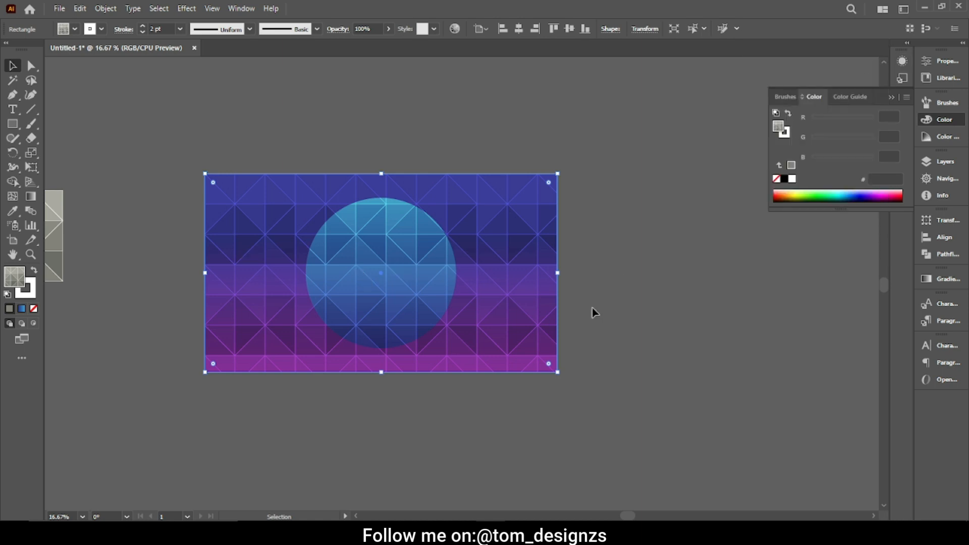
pyautogui.click(607, 310)
# Step: Examine the overlaid triangle pattern up close and as a whole across the circle and gradient background
pyautogui.scroll(1, 605, 308)
pyautogui.moveTo(534, 311); pyautogui.dragTo(755, 341)
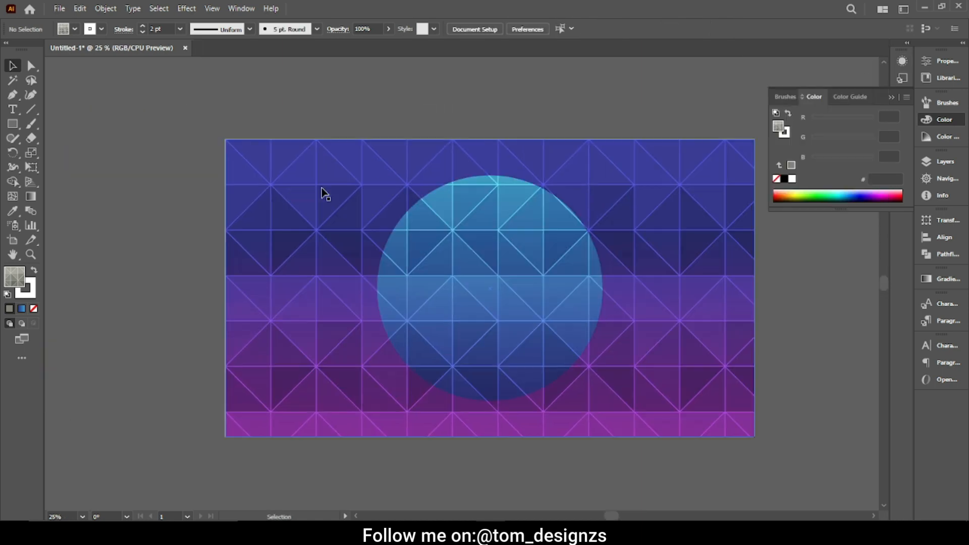
pyautogui.scroll(3, 612, 255)
pyautogui.scroll(-3, 612, 256)
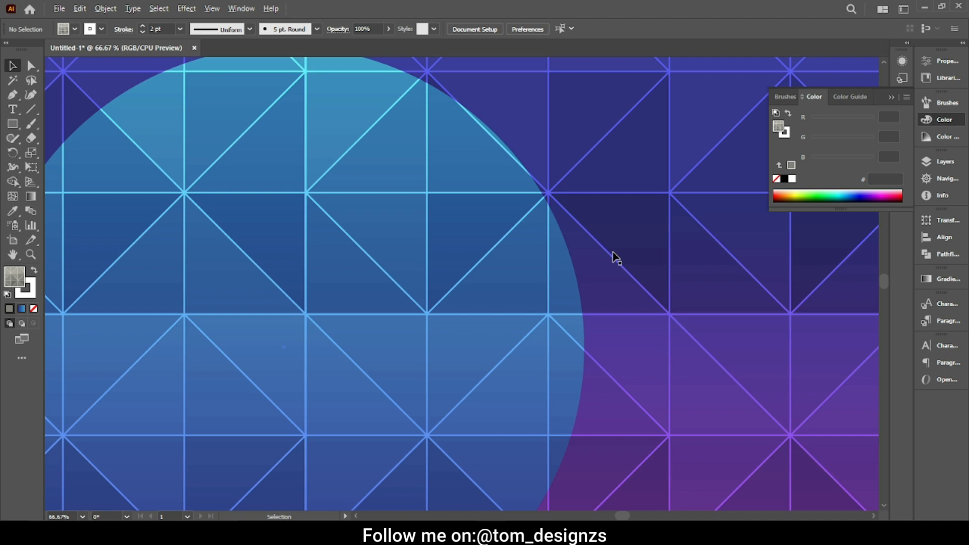
pyautogui.scroll(-1, 612, 255)
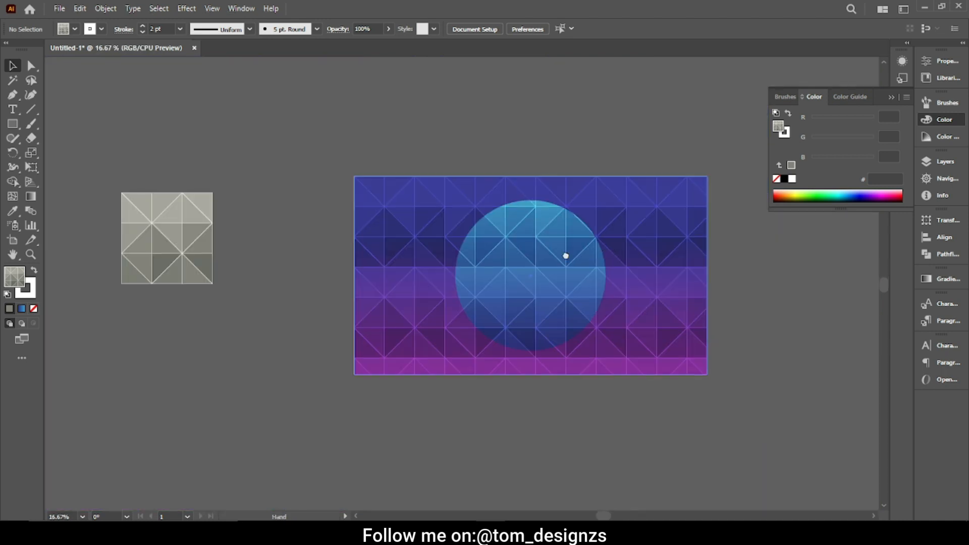
pyautogui.hscroll(2, 563, 257)
pyautogui.scroll(1, 559, 263)
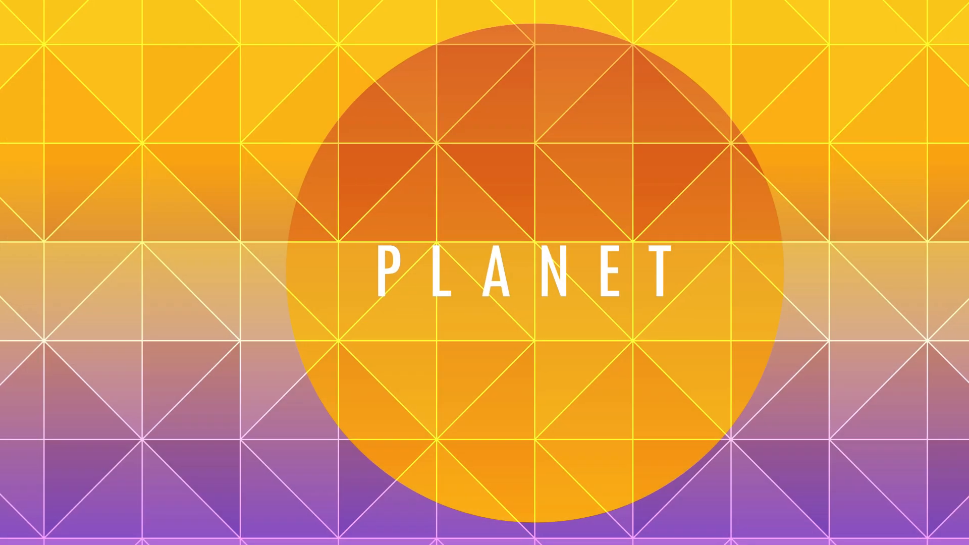